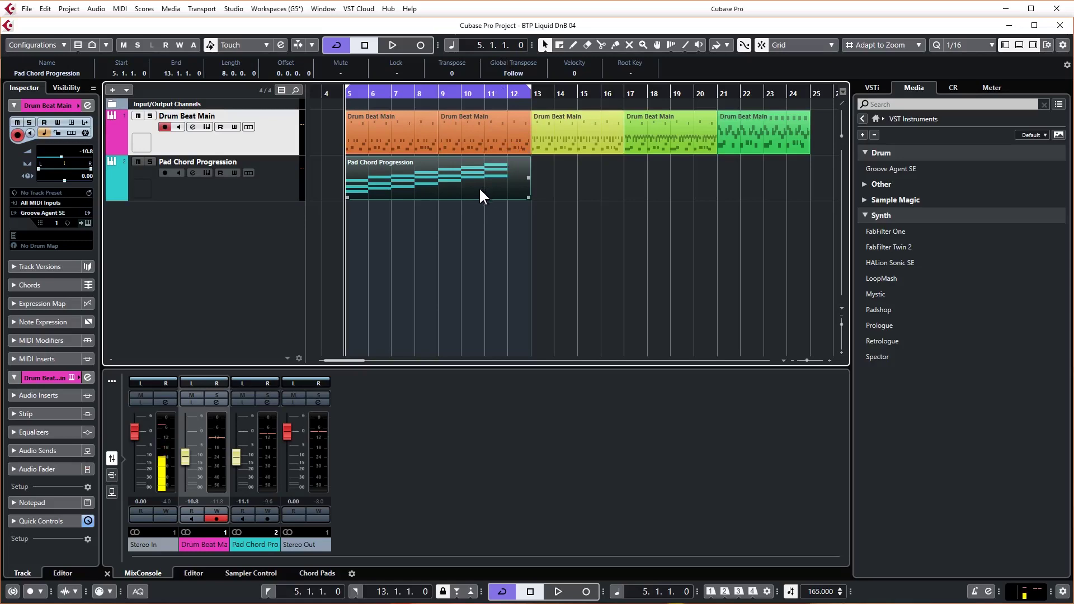
Open the Pad Chord Progression part in the note editor and mute every note
double_click(423, 189)
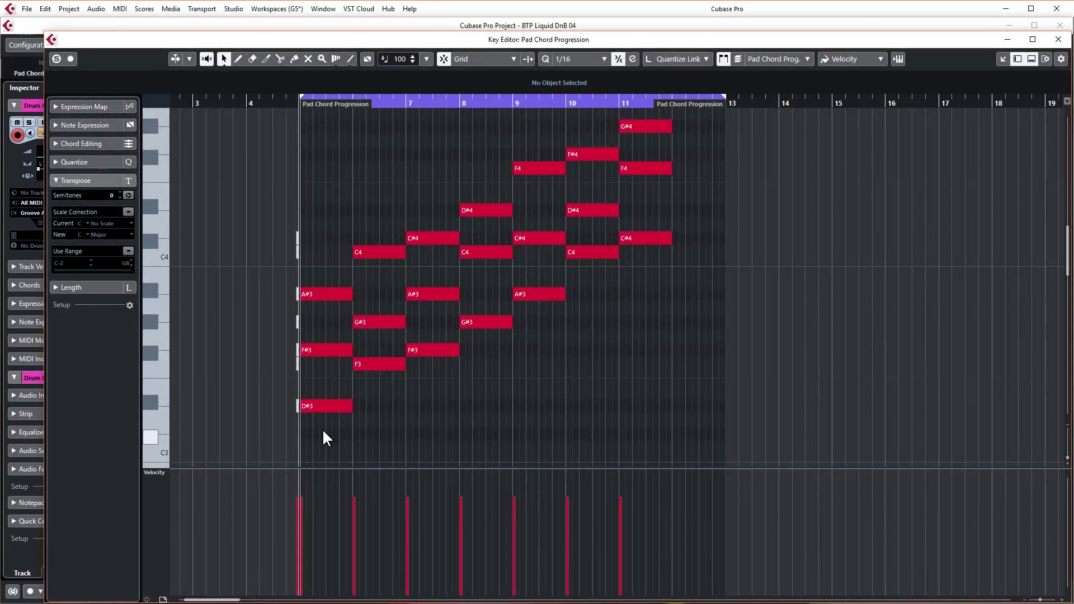
drag(332, 431, 665, 109)
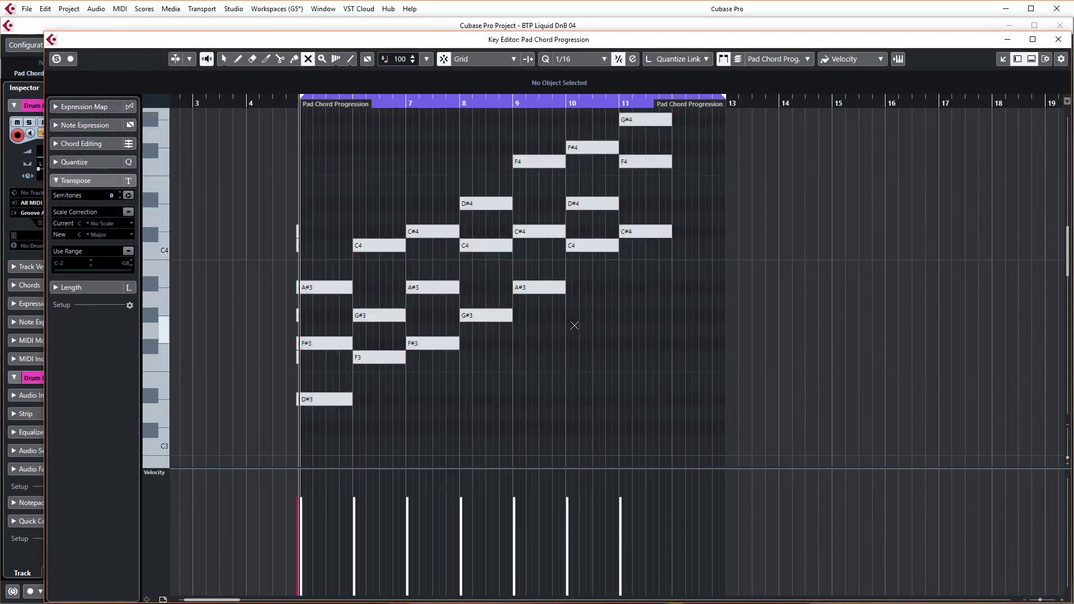
key(1)
Transpose all chord notes up two octaves to span D#5–G#6, then shrink the note rows
drag(324, 425, 693, 109)
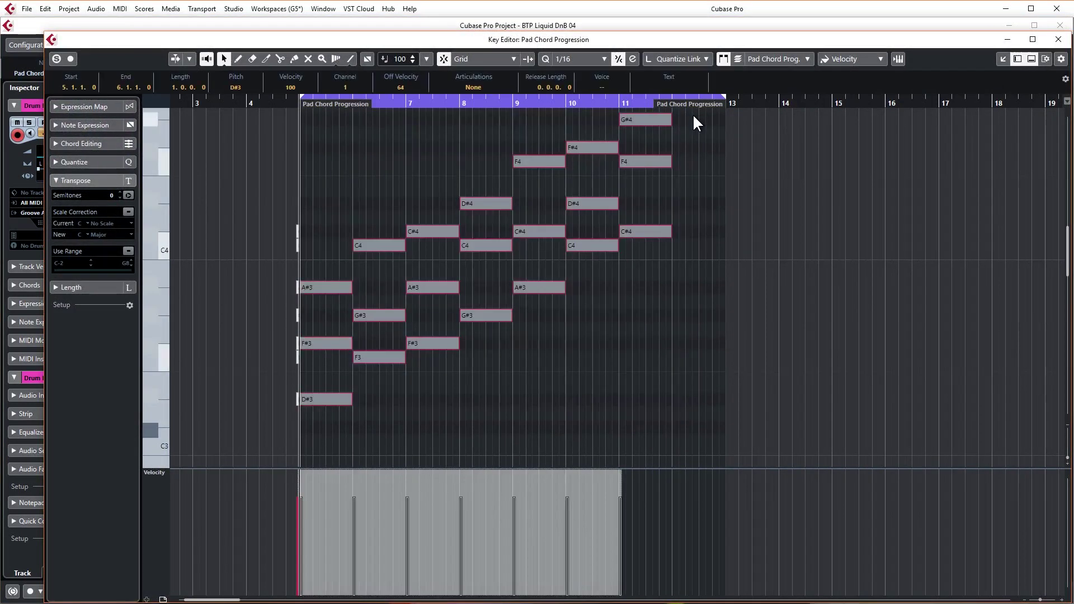
key(shift+Up)
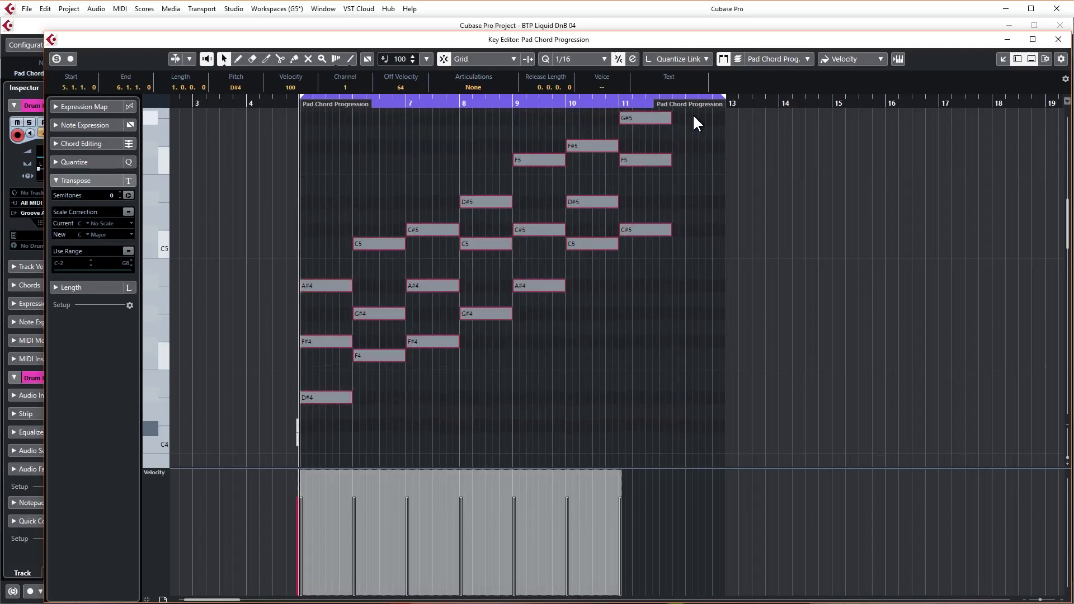
key(shift+Up)
click(483, 382)
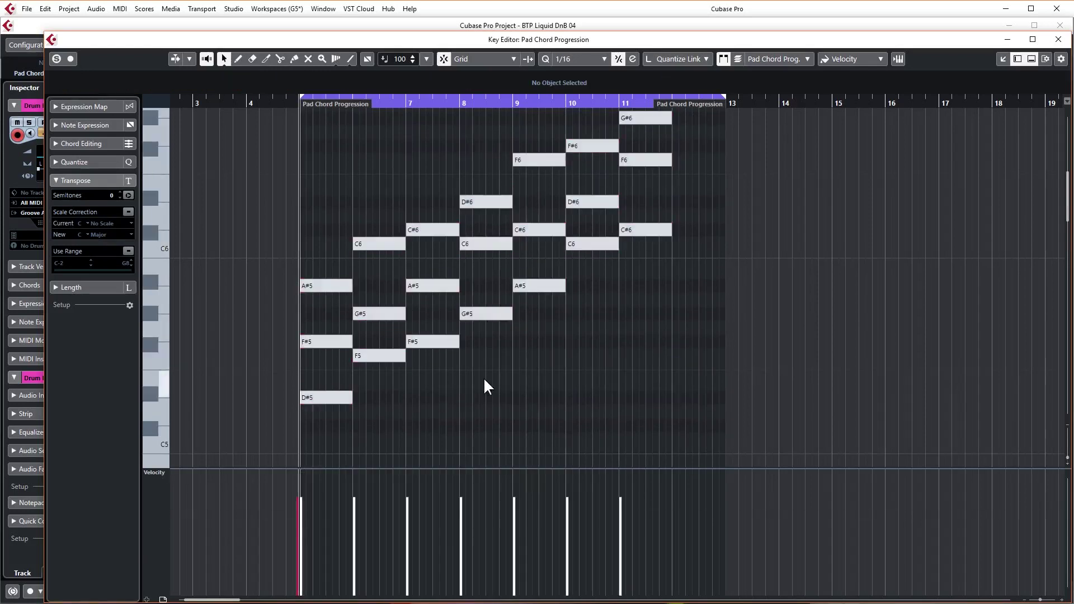
click(1068, 463)
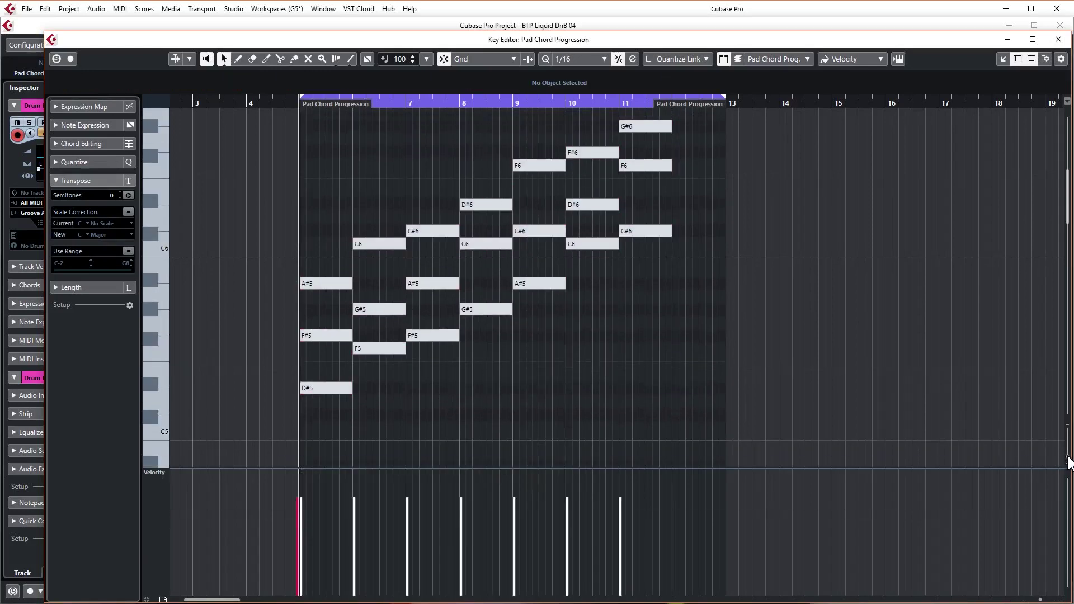
click(1068, 462)
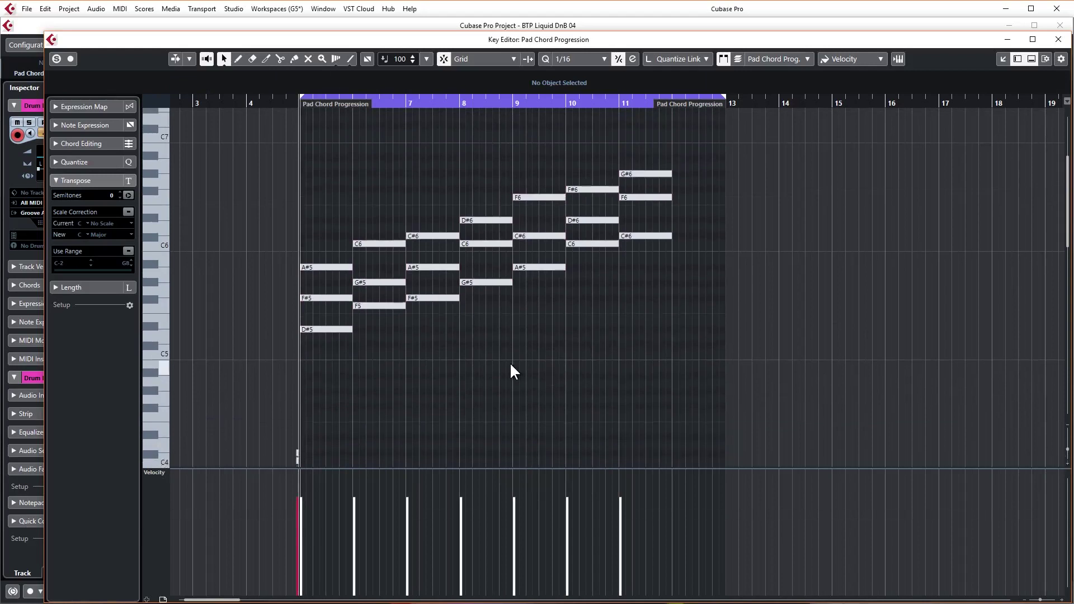
Copy the first chord two octaves down as unmuted D#3, F#3 and A#3 notes
scroll(510, 371, down, 5)
scroll(509, 362, up, 5)
scroll(463, 363, down, 1)
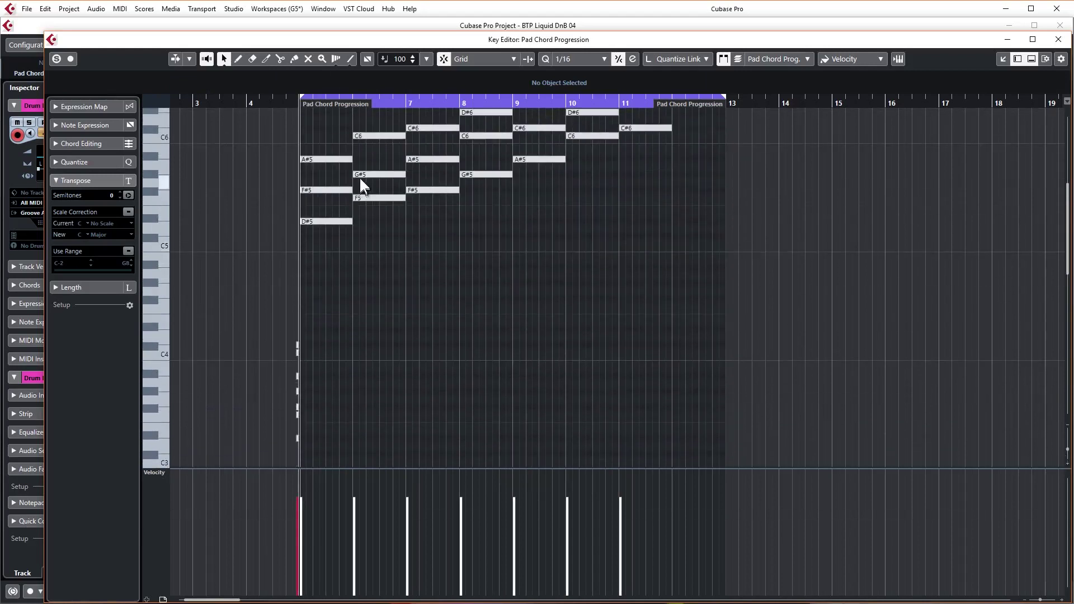
drag(320, 143, 281, 365)
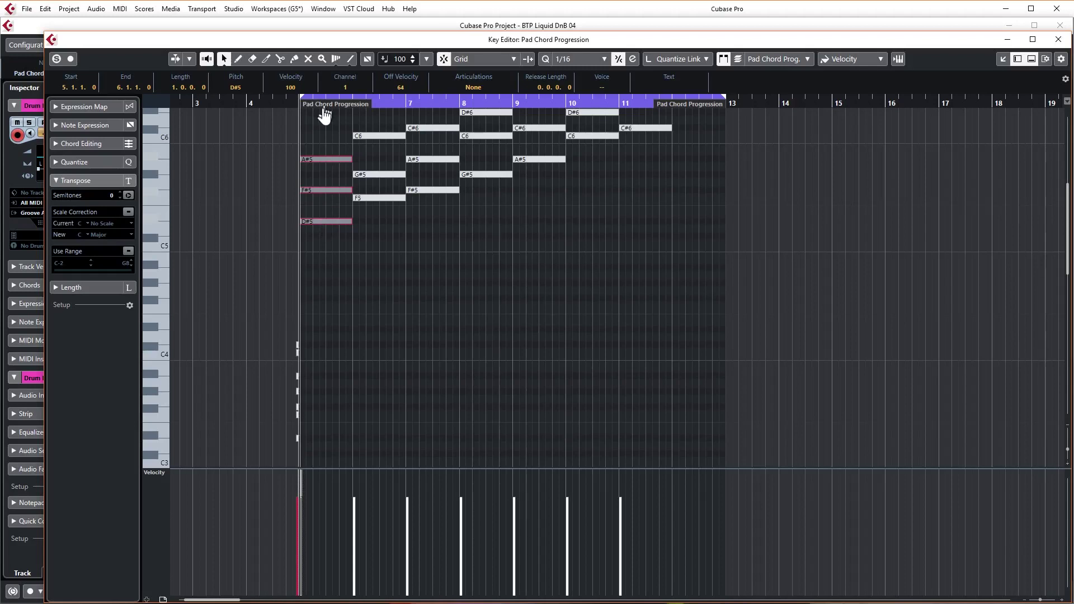
drag(322, 110, 321, 438)
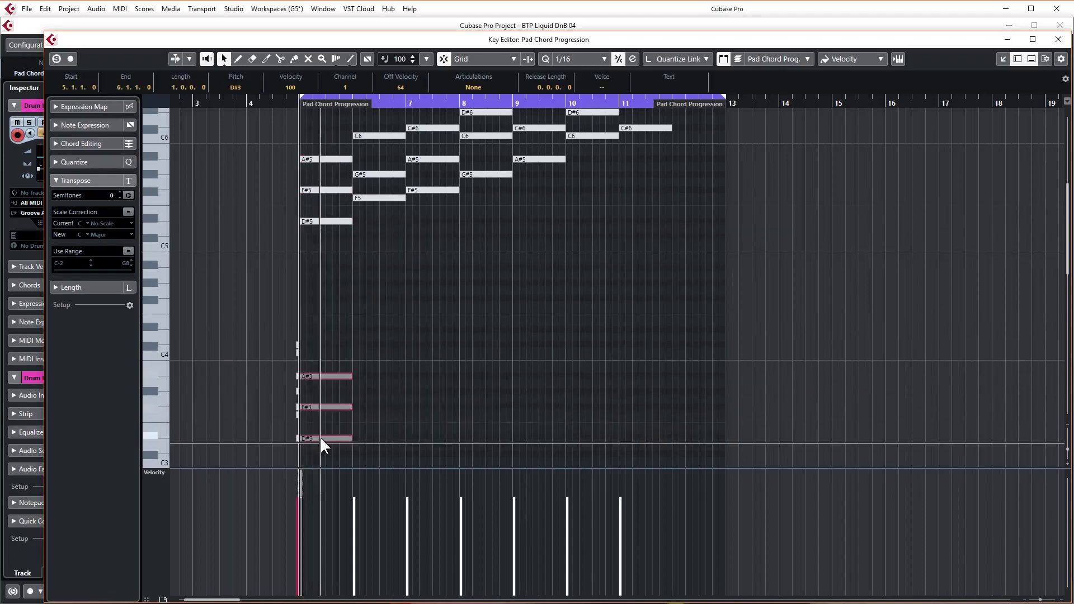
right_click(343, 319)
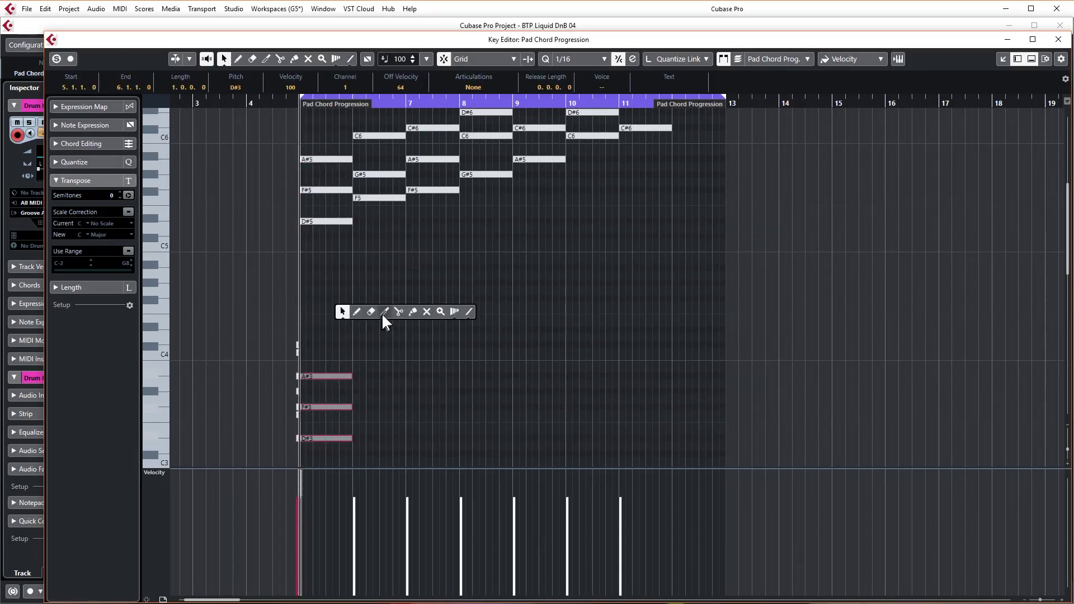
click(426, 311)
drag(372, 307, 336, 454)
key(1)
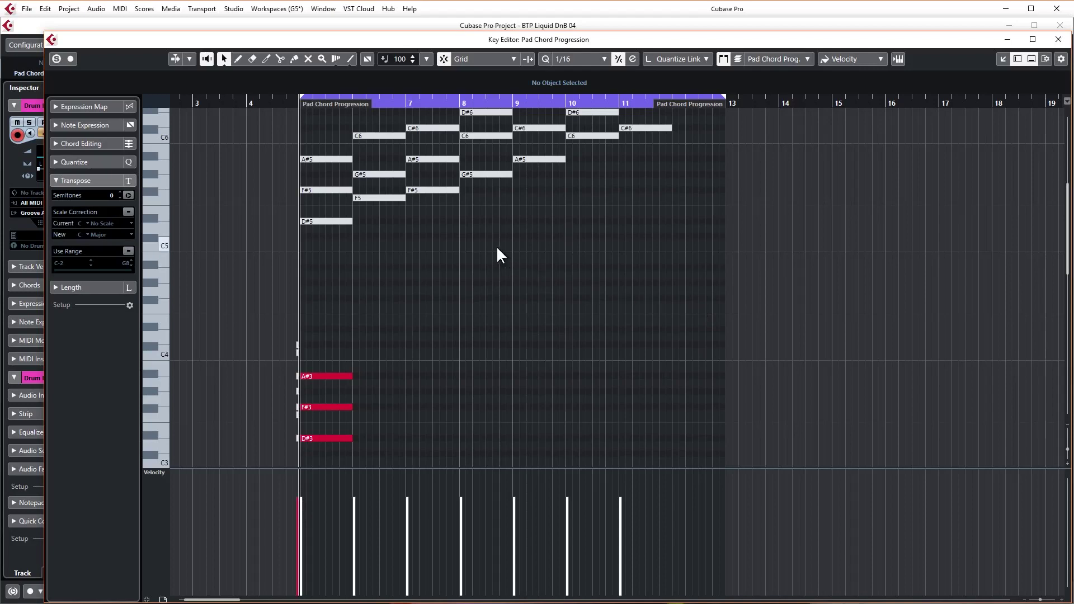
Inspect the raised chord notes from D#5 to A#5 across bars 6–9
click(339, 221)
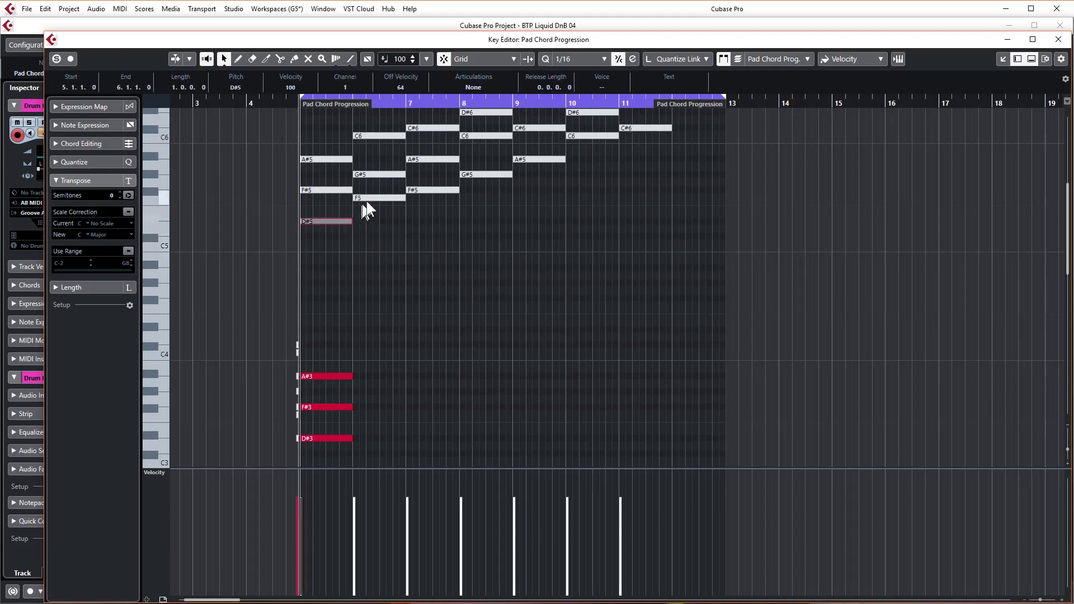
click(369, 198)
click(428, 191)
click(475, 174)
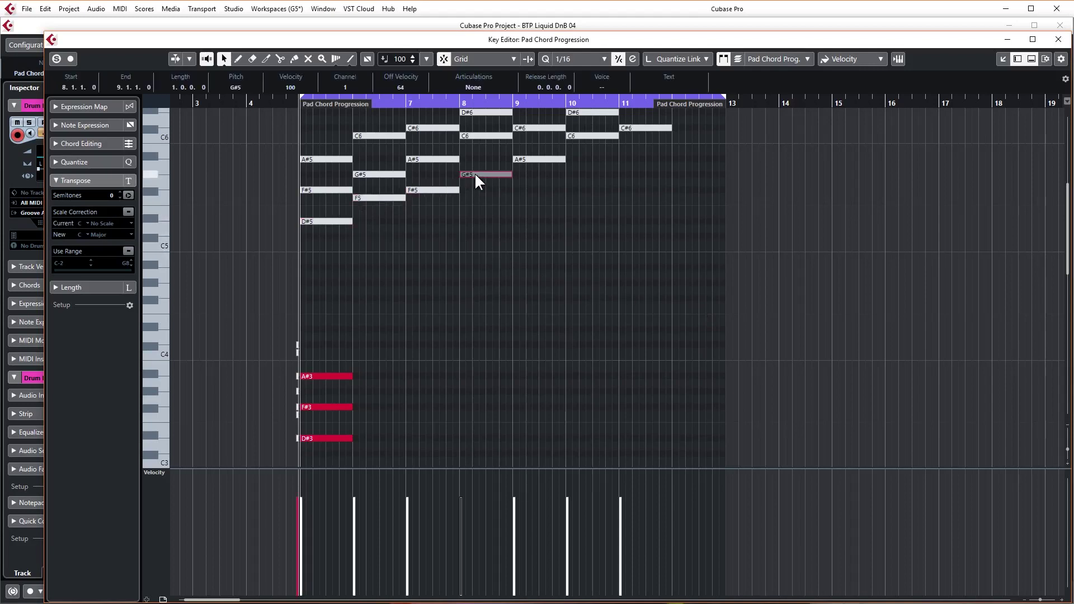
click(553, 159)
scroll(542, 173, up, 3)
drag(493, 283, 530, 125)
scroll(554, 269, down, 2)
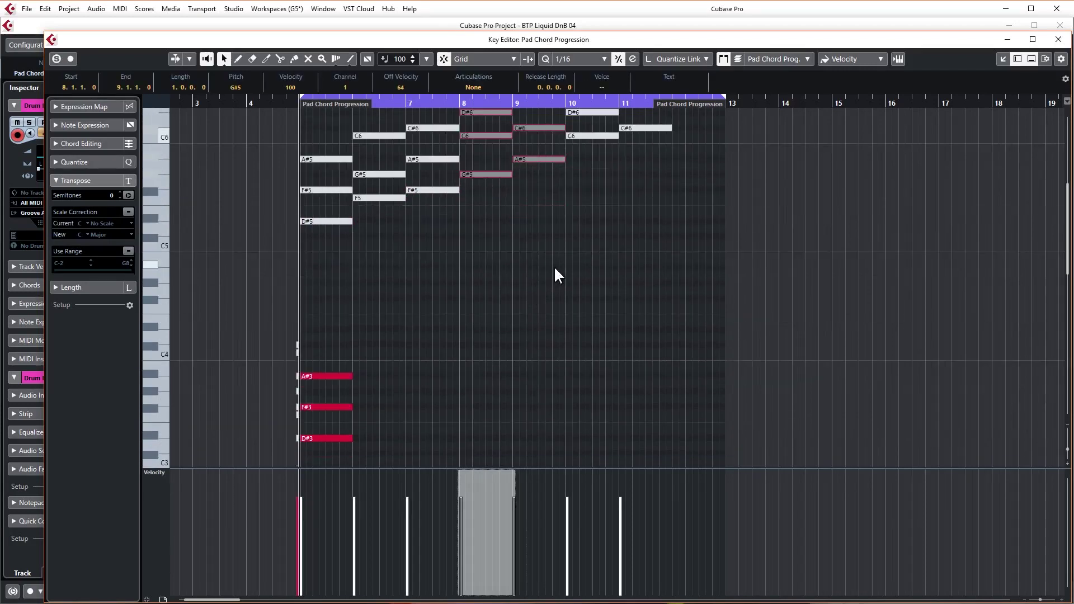
click(498, 187)
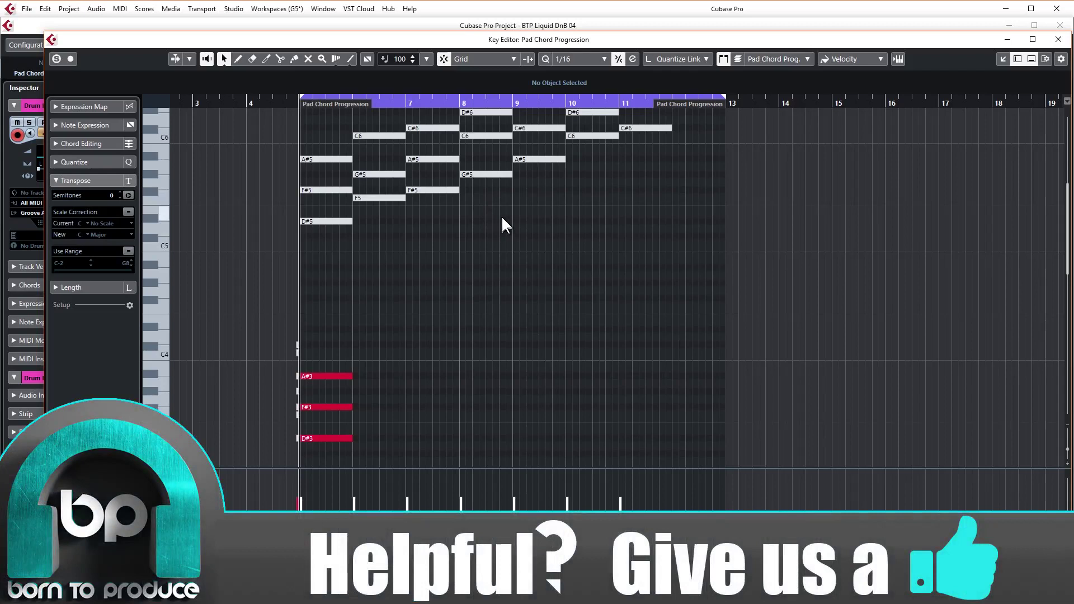
Copy the bar-8 chord two octaves down into bar 12 as unmuted G#3–C4–D#4 and play
drag(475, 209, 483, 135)
alt+drag(478, 193, 693, 412)
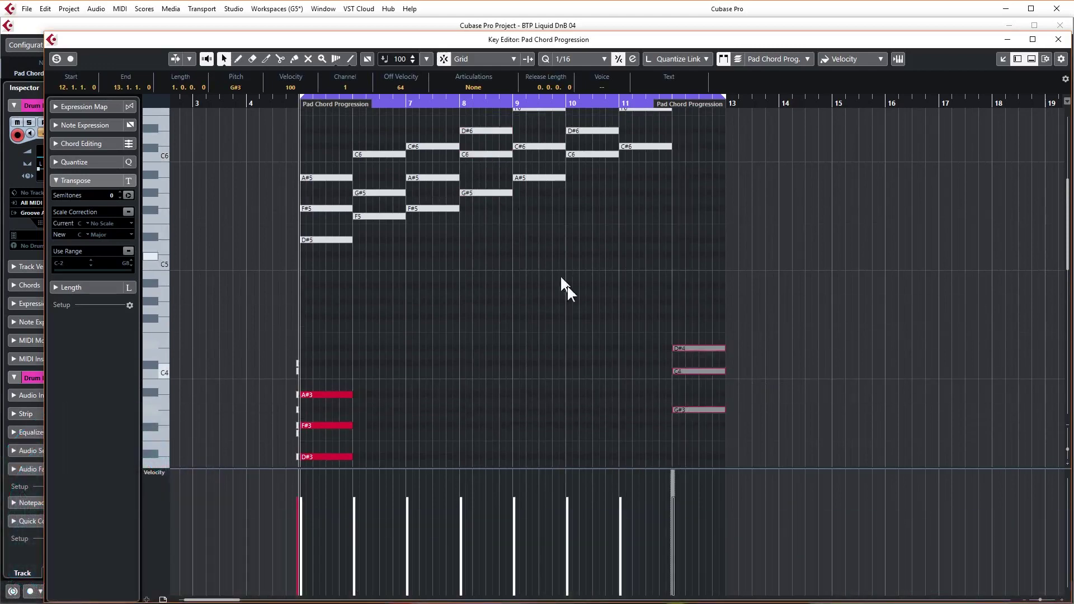
right_click(603, 309)
click(686, 307)
drag(674, 301, 718, 477)
right_click(471, 317)
click(471, 317)
key(space)
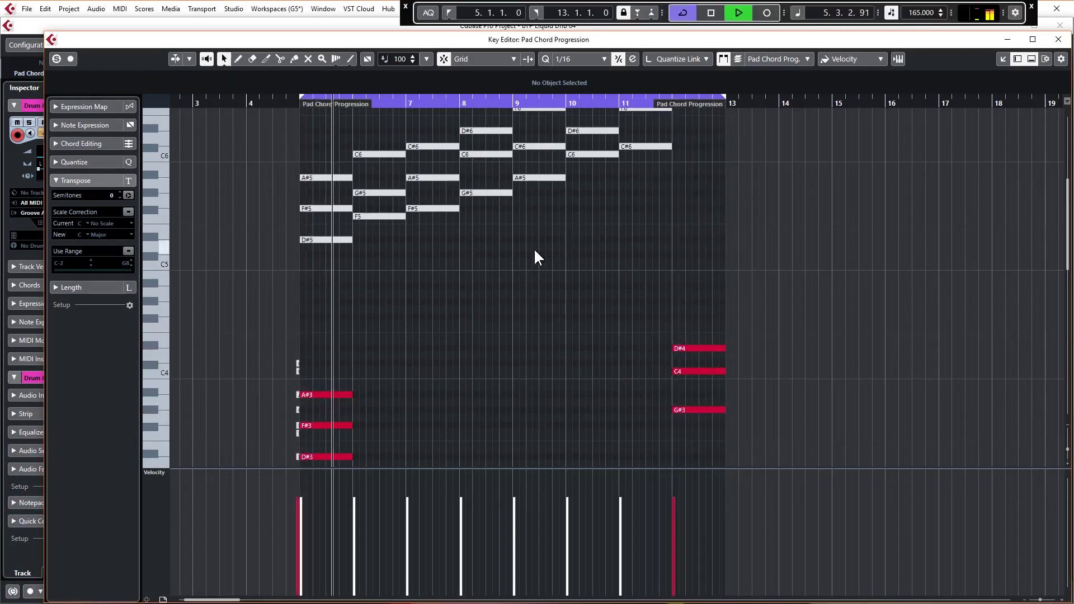
Stop playback and select the chord in bar 10
key(space)
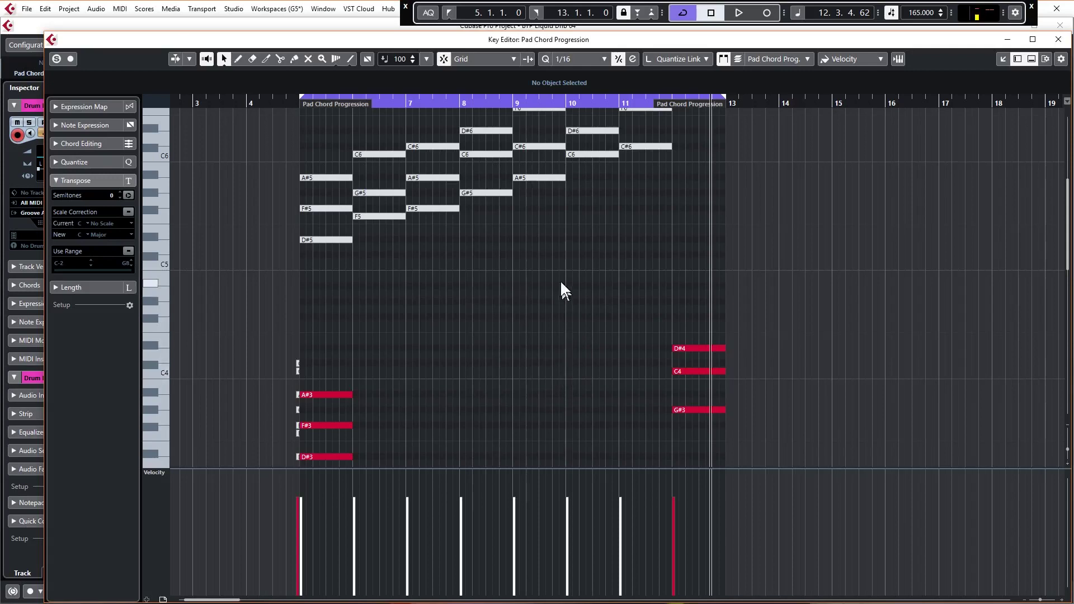
scroll(560, 280, up, 2)
drag(568, 260, 588, 165)
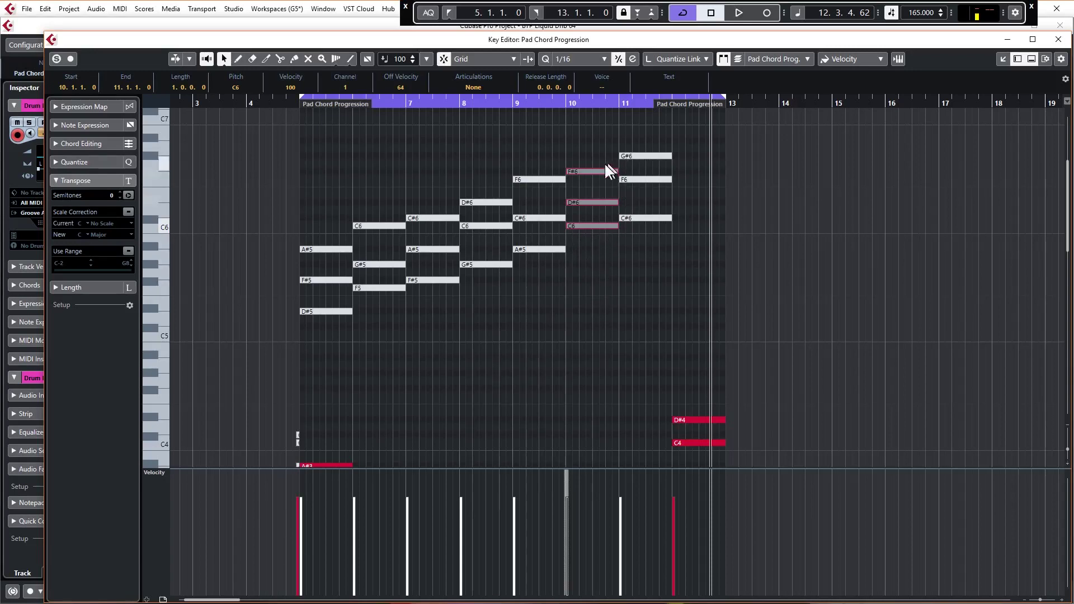
drag(589, 144, 600, 260)
scroll(540, 294, down, 5)
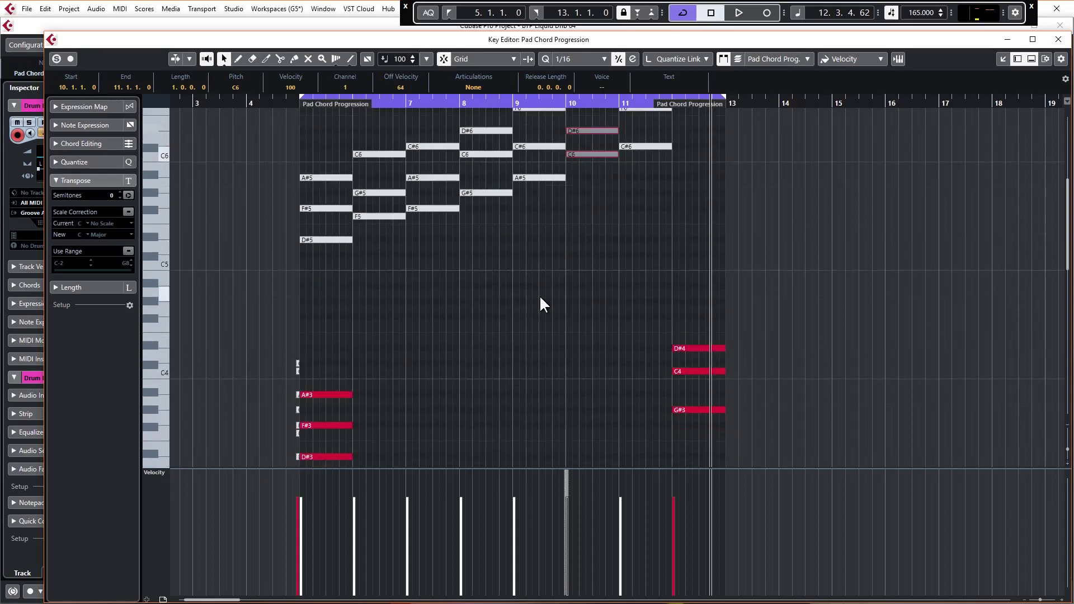
Copy the bar-11 chord down into bar 6 as unmuted G#3, F3 and C#3 notes
drag(421, 439, 392, 342)
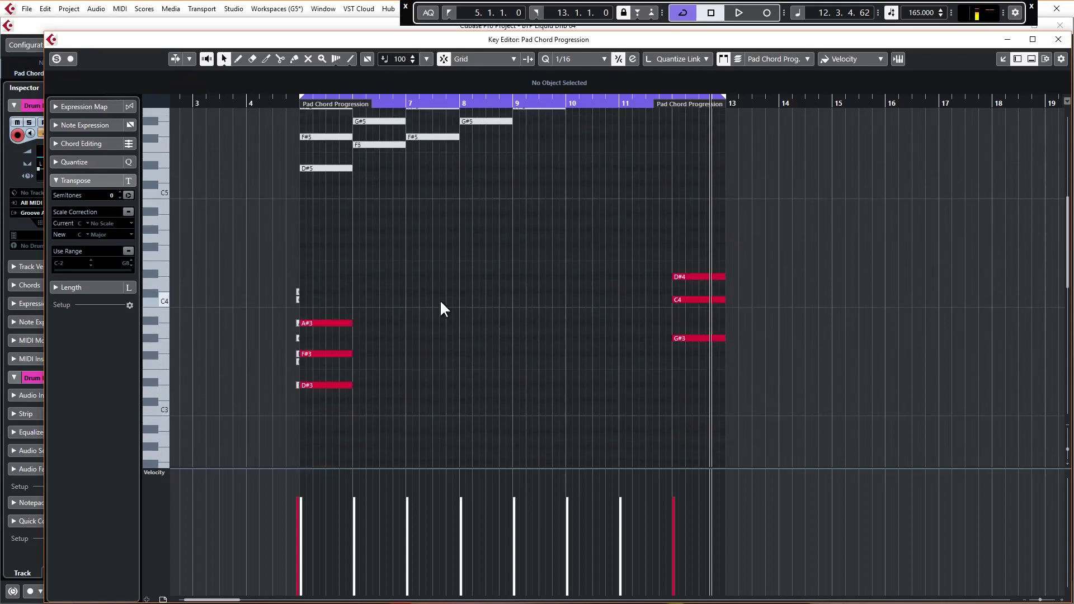
scroll(451, 317, up, 2)
key(space)
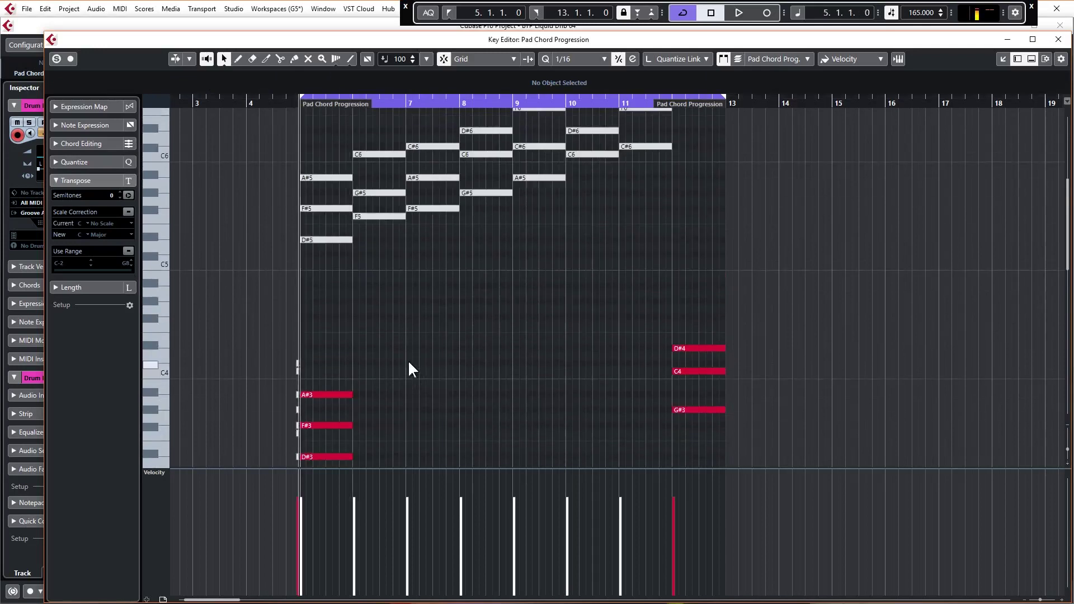
scroll(411, 353, down, 2)
scroll(428, 358, up, 4)
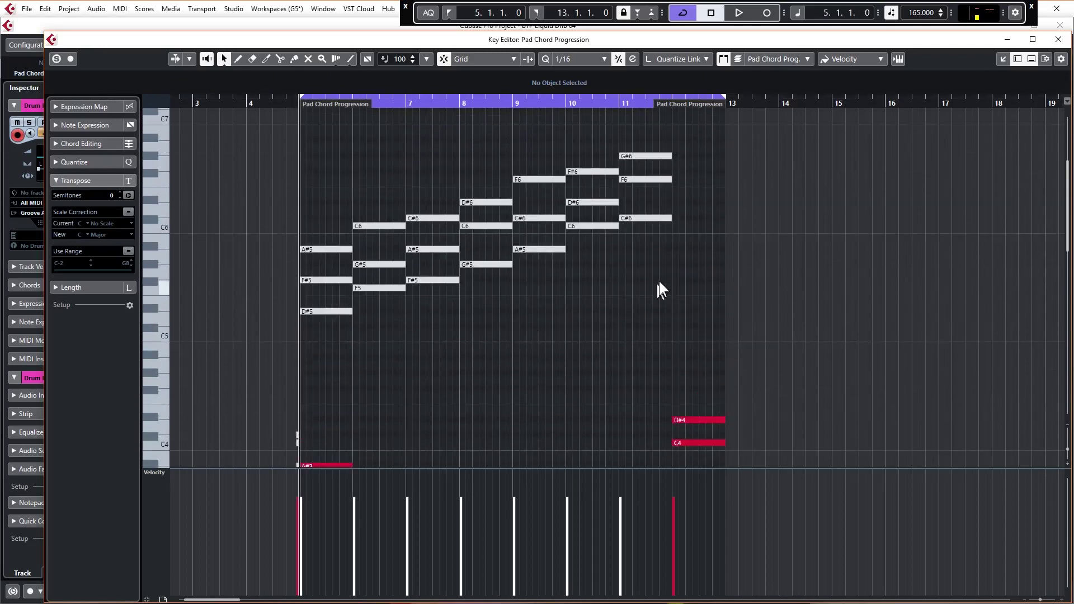
drag(659, 281, 628, 123)
drag(640, 219, 368, 305)
right_click(462, 207)
click(482, 206)
drag(396, 200, 427, 302)
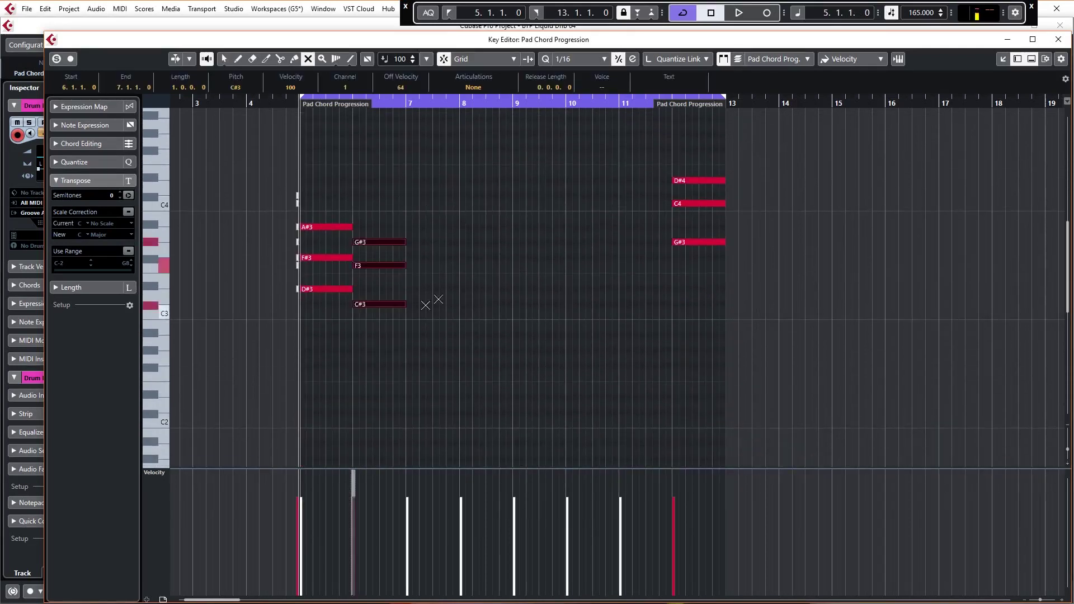
key(1)
Audition the new chord, then copy the bar-6 chord into bar 7 and play it back
key(space)
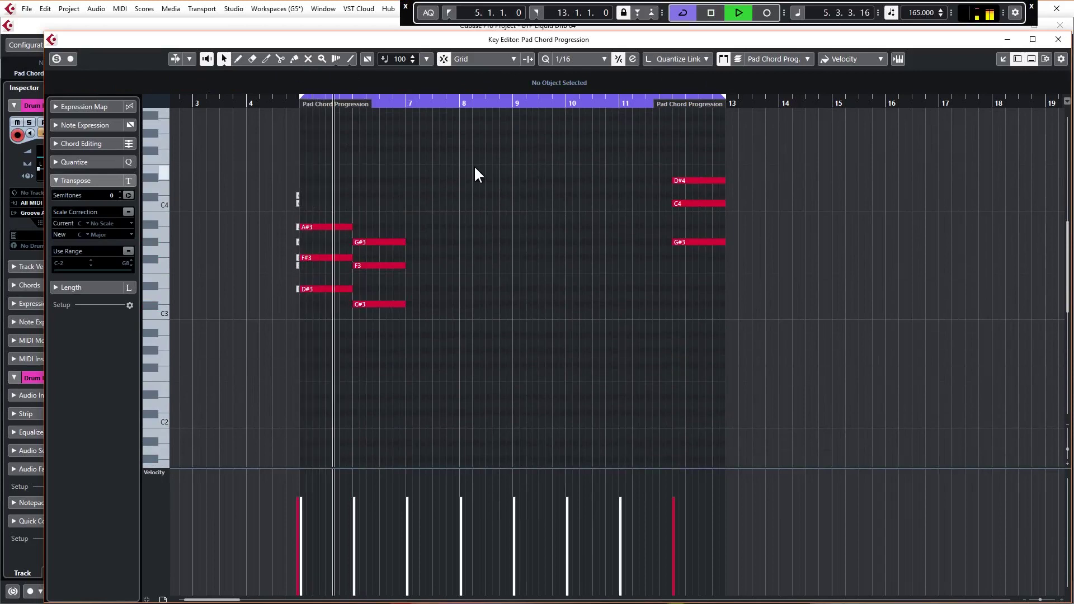
key(space)
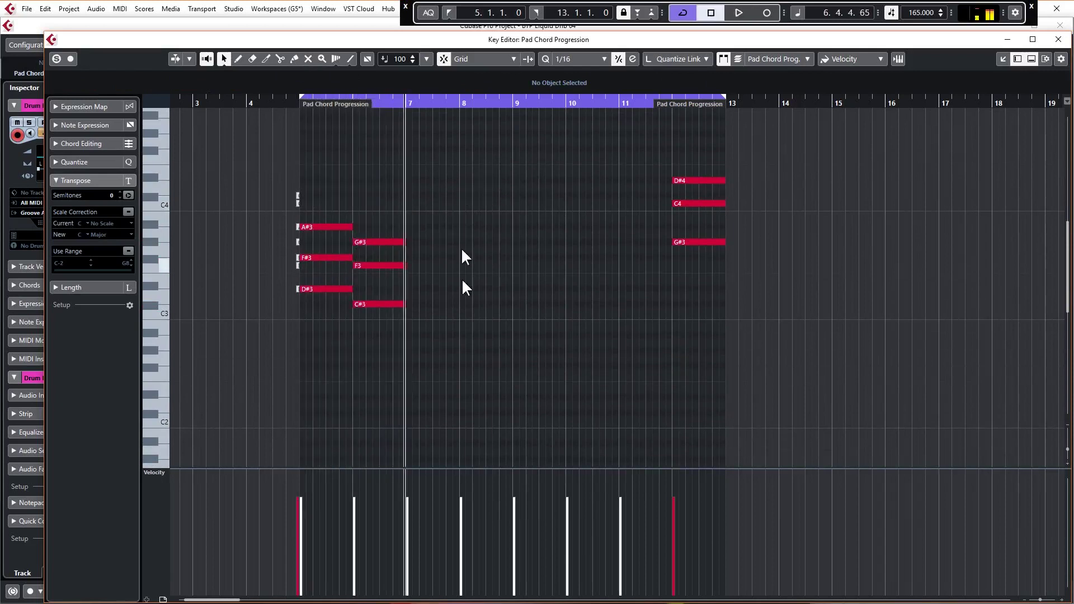
scroll(456, 314, up, 3)
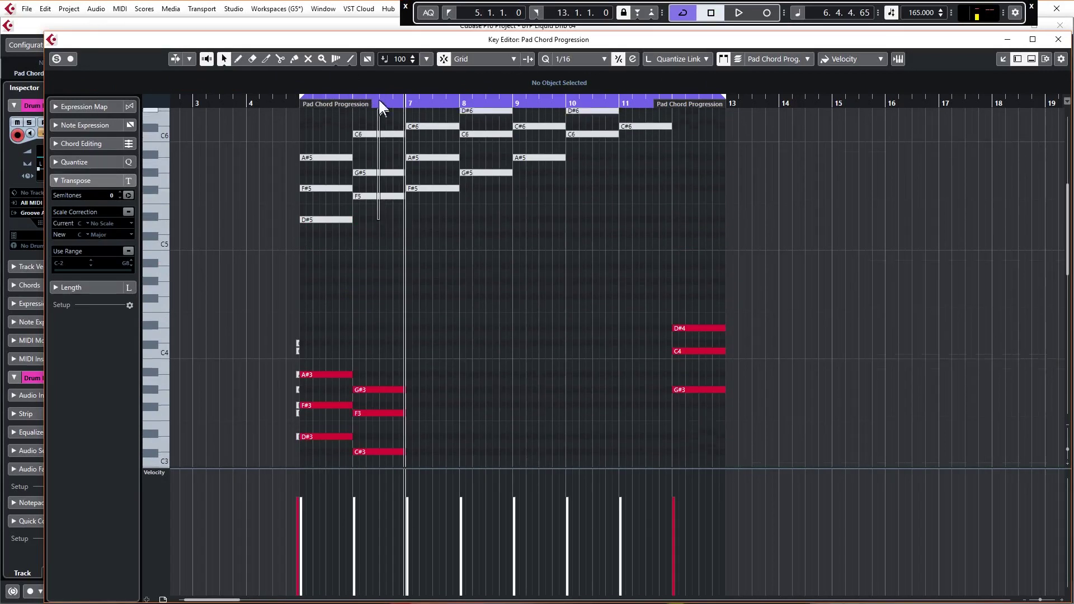
drag(377, 150, 371, 249)
scroll(370, 250, up, 2)
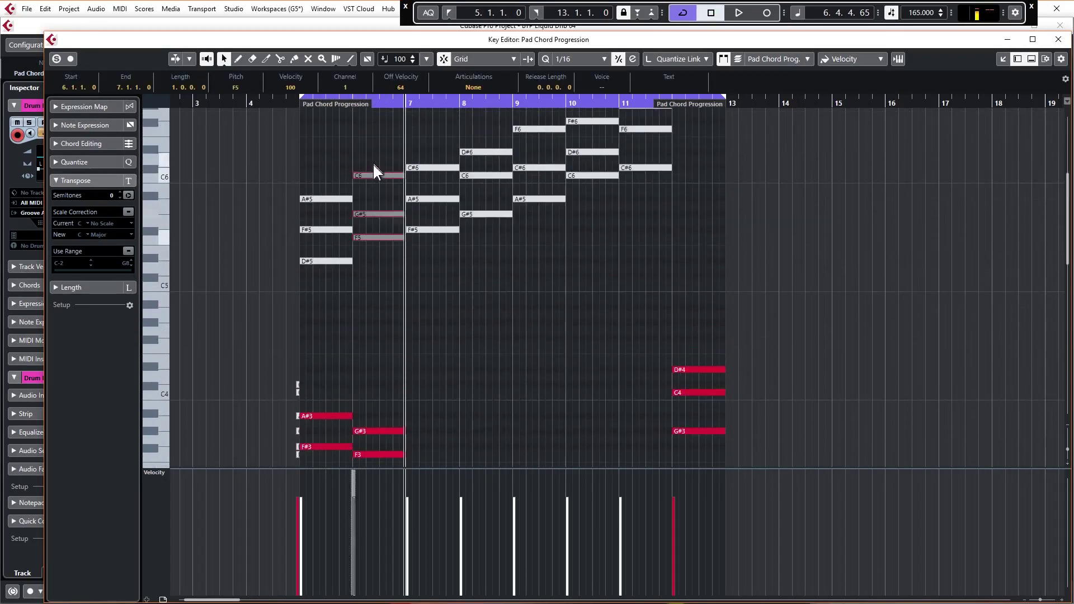
drag(372, 172, 433, 457)
scroll(381, 189, down, 2)
key(space)
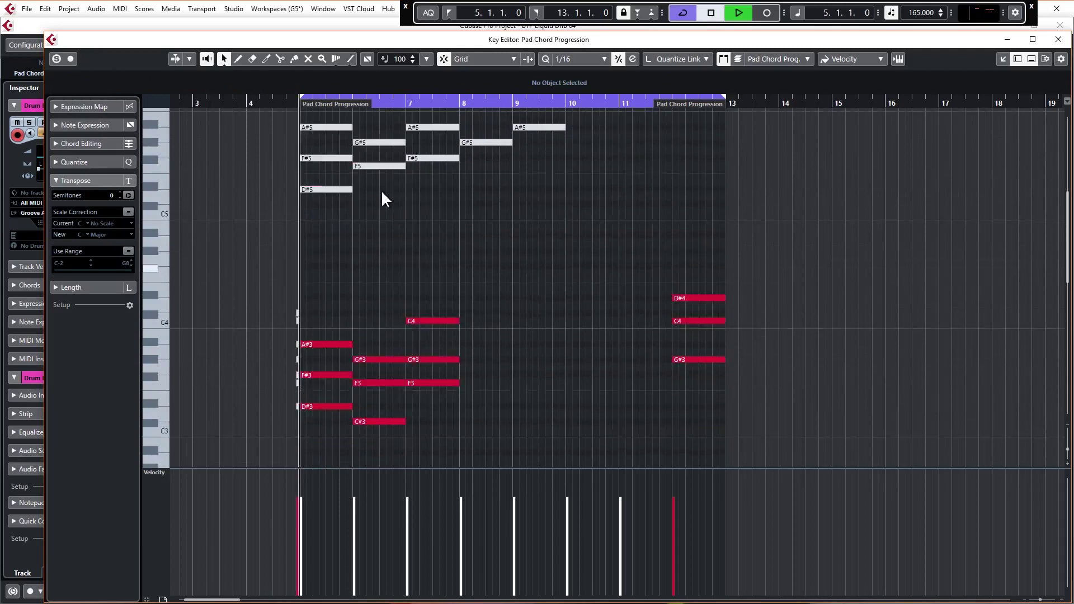
click(381, 189)
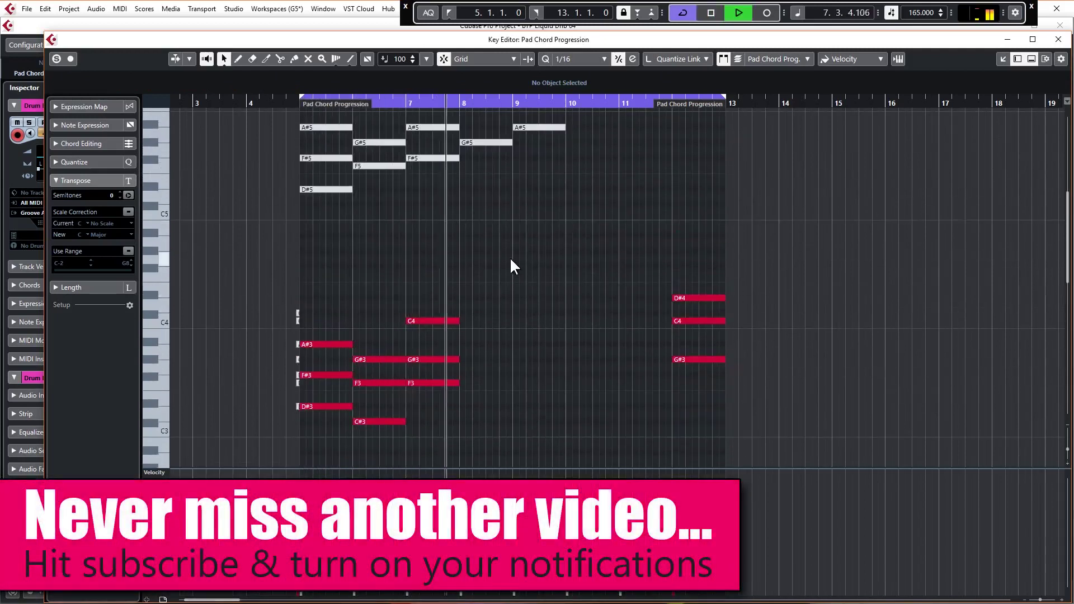
key(space)
Copy the bar-7 chord two octaves down into bar 8, audition it, and select the bars 5–6 low chords
scroll(476, 213, up, 2)
drag(424, 136, 477, 450)
key(space)
key(7)
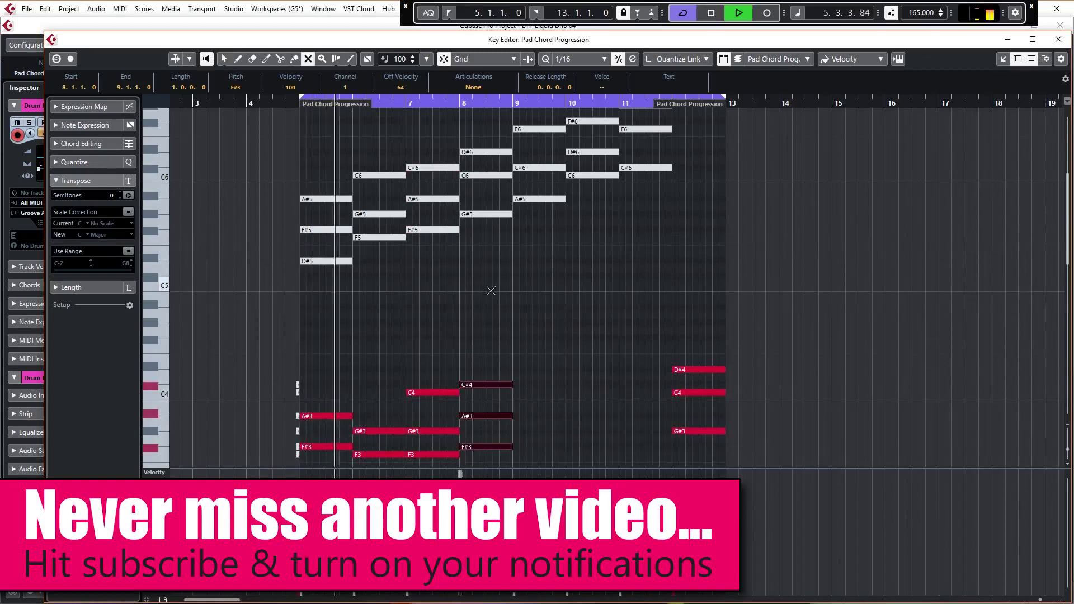
scroll(490, 291, down, 2)
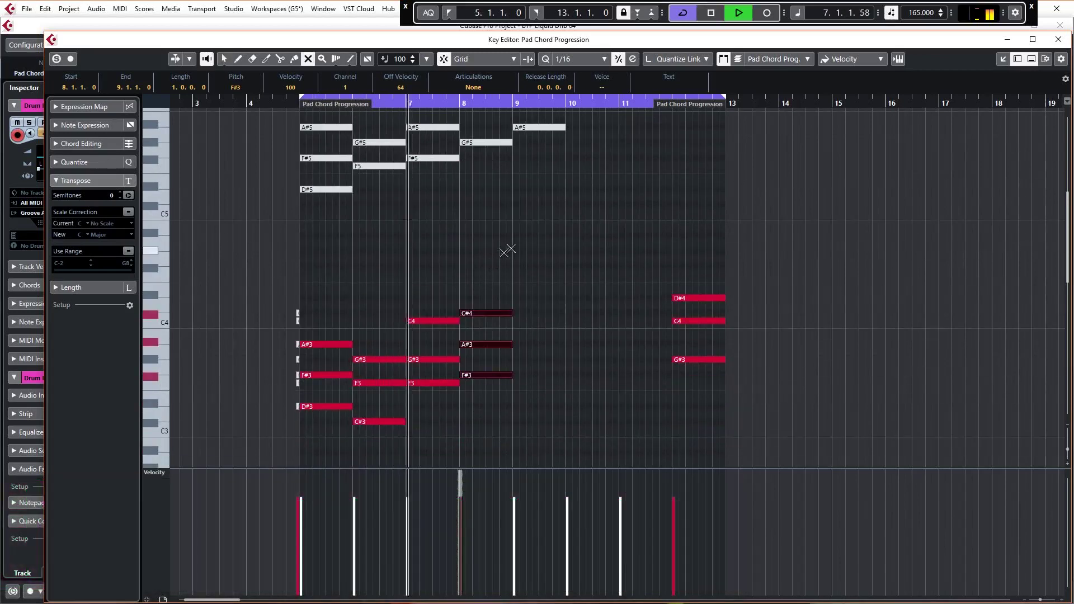
key(1)
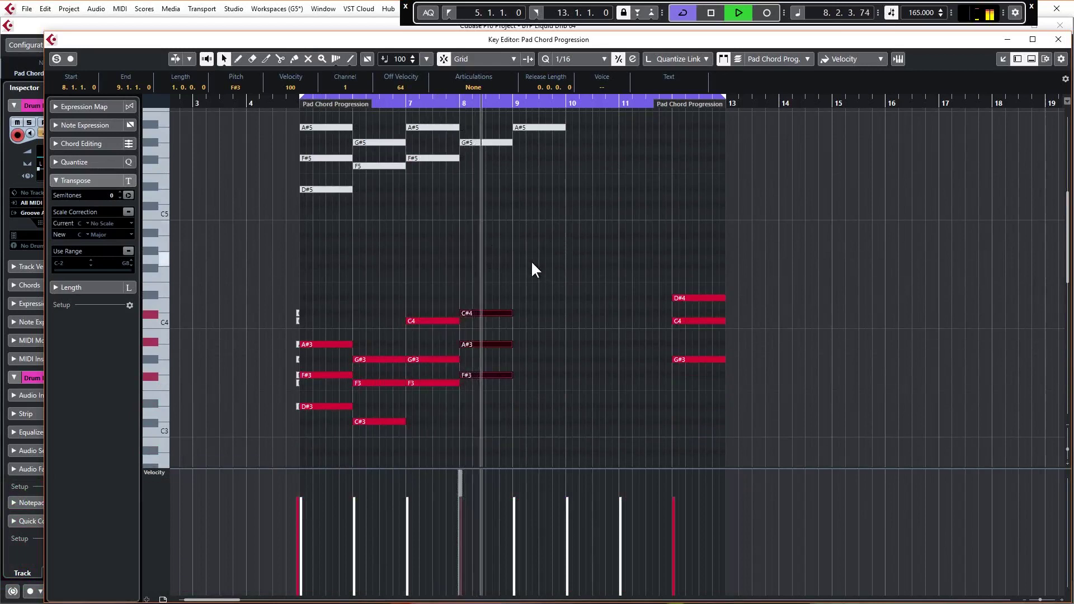
key(space)
drag(312, 274, 543, 415)
Duplicate the bar 5–6 low chords into bars 9–10 and play them back
drag(326, 288, 371, 415)
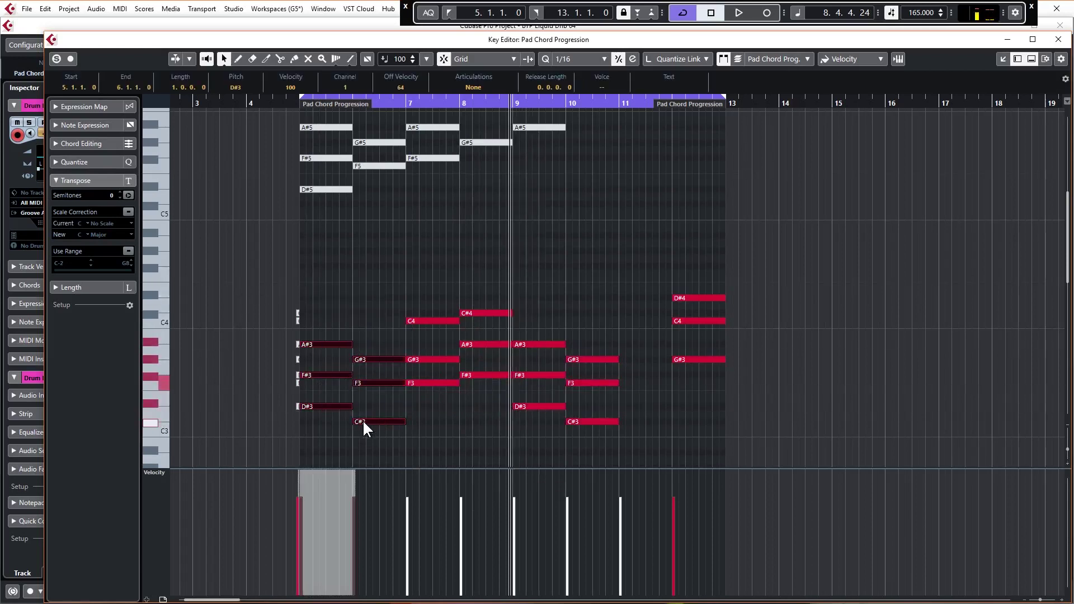
key(space)
click(467, 234)
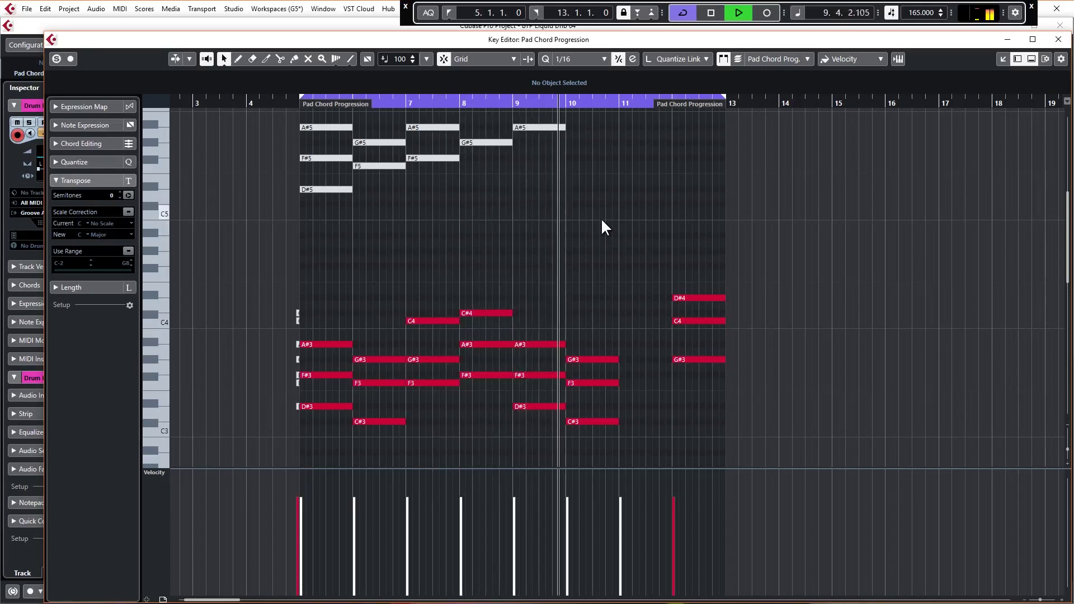
key(space)
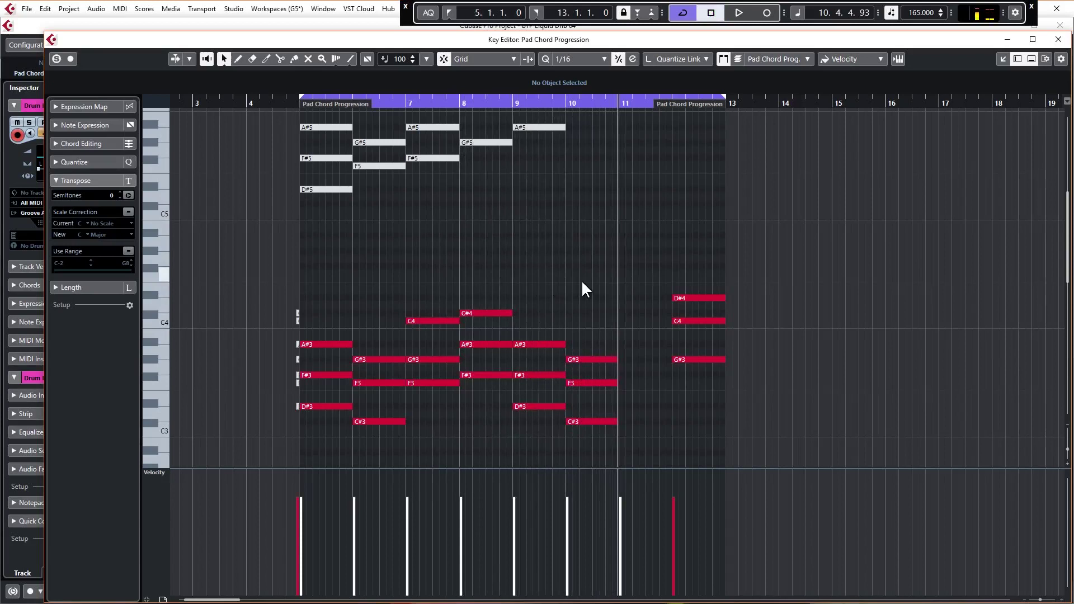
scroll(582, 282, up, 3)
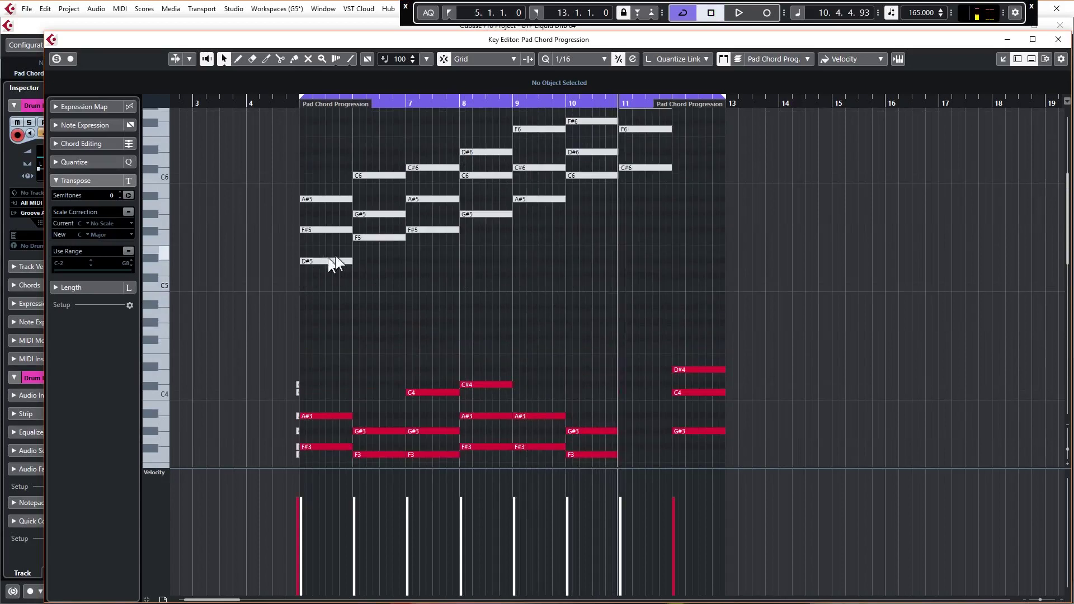
Copy bar 9's upper chord two octaves down into bar 11 as unmuted A#3–C#4–F4
scroll(539, 216, down, 2)
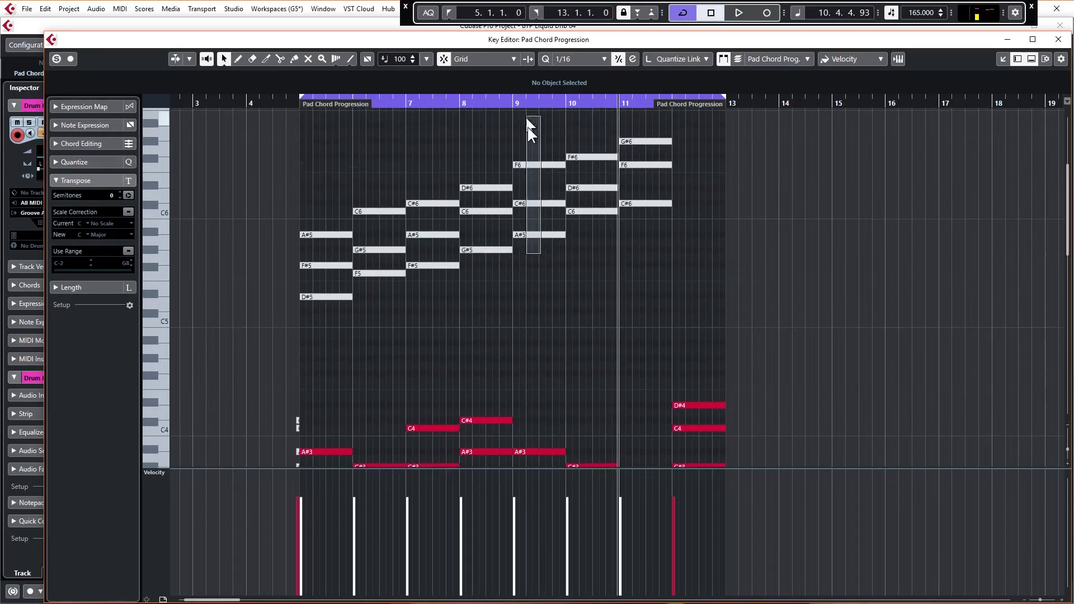
drag(528, 127, 540, 310)
drag(533, 162, 639, 384)
right_click(641, 393)
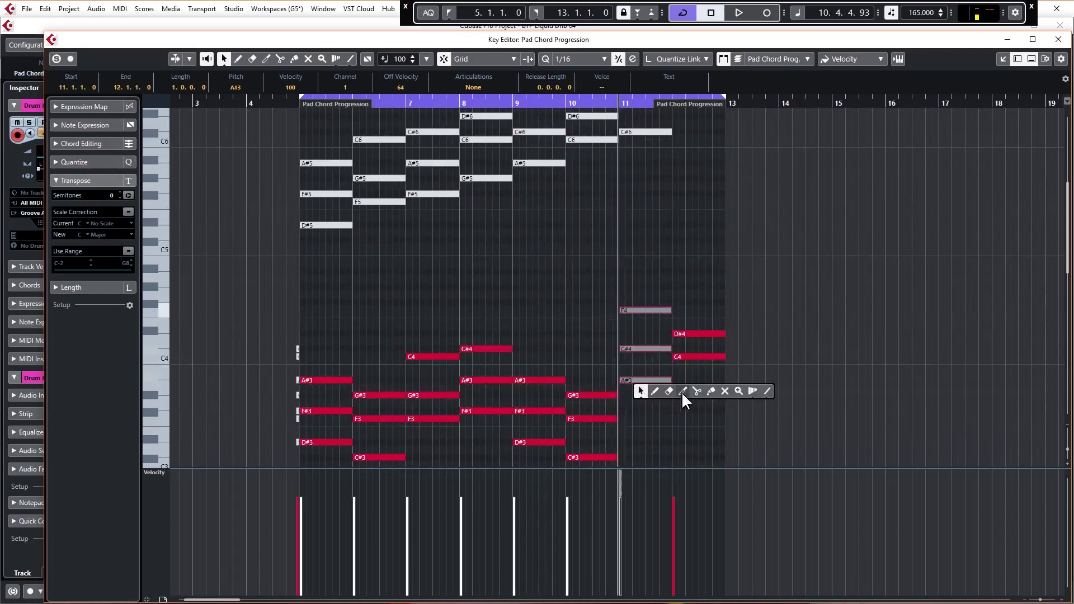
click(725, 391)
click(644, 381)
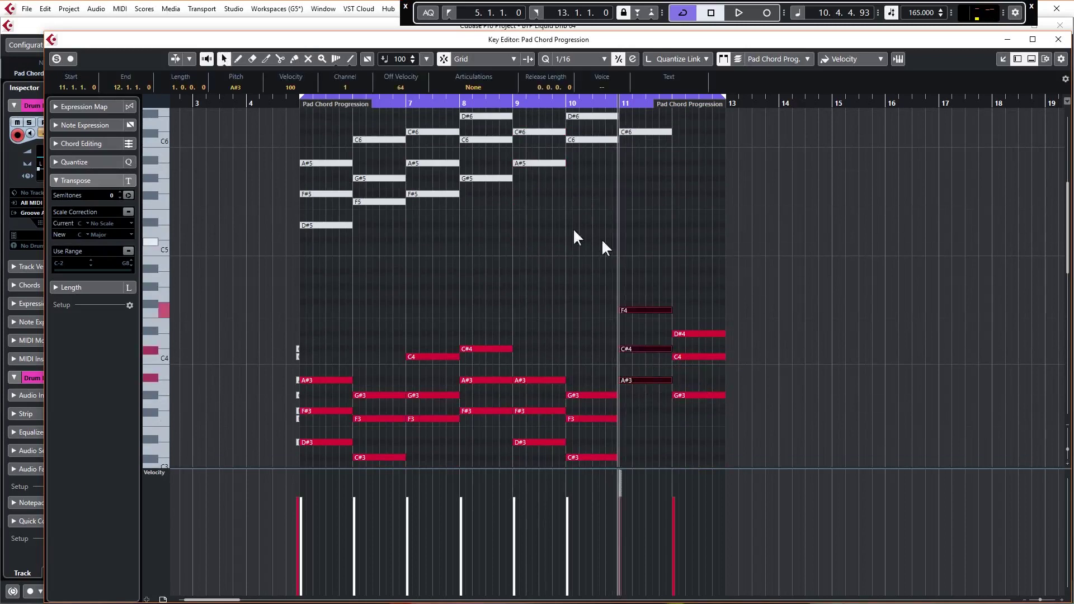
Play the progression from bar 5, then stop
click(296, 100)
key(space)
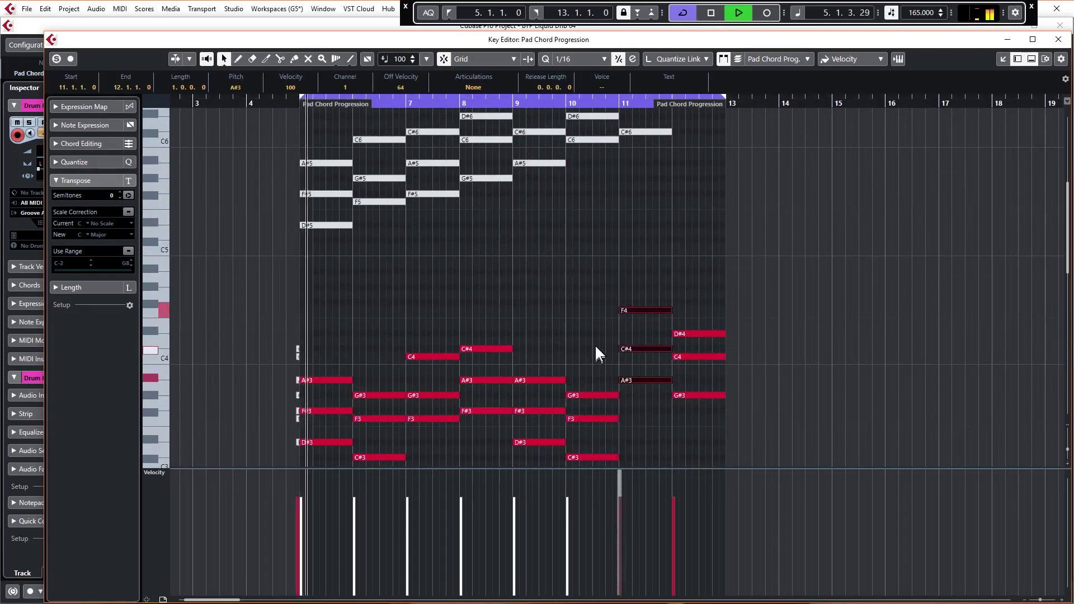
scroll(494, 264, down, 2)
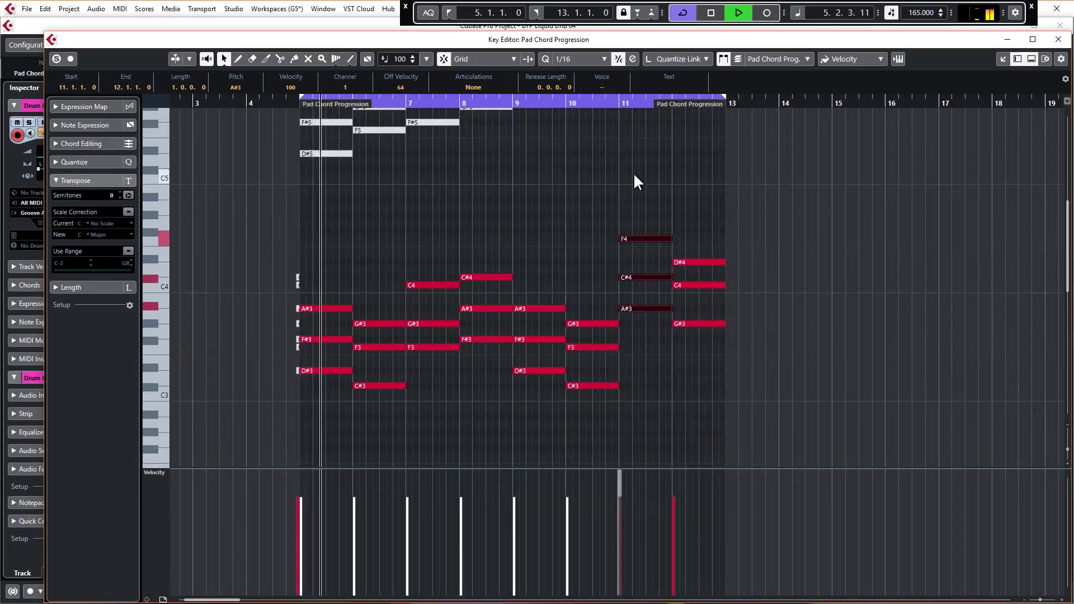
click(391, 219)
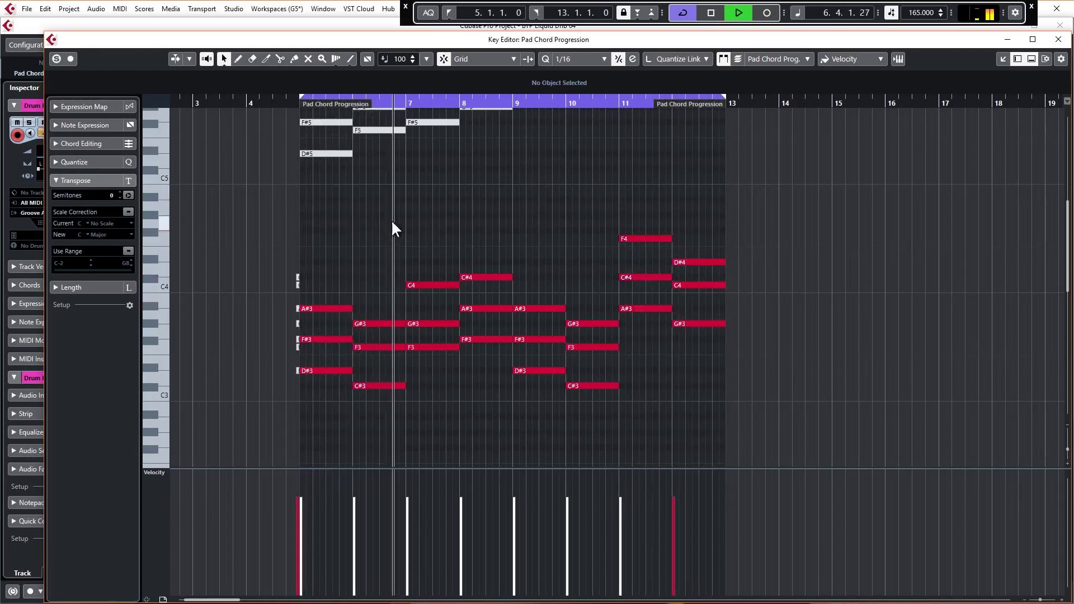
key(space)
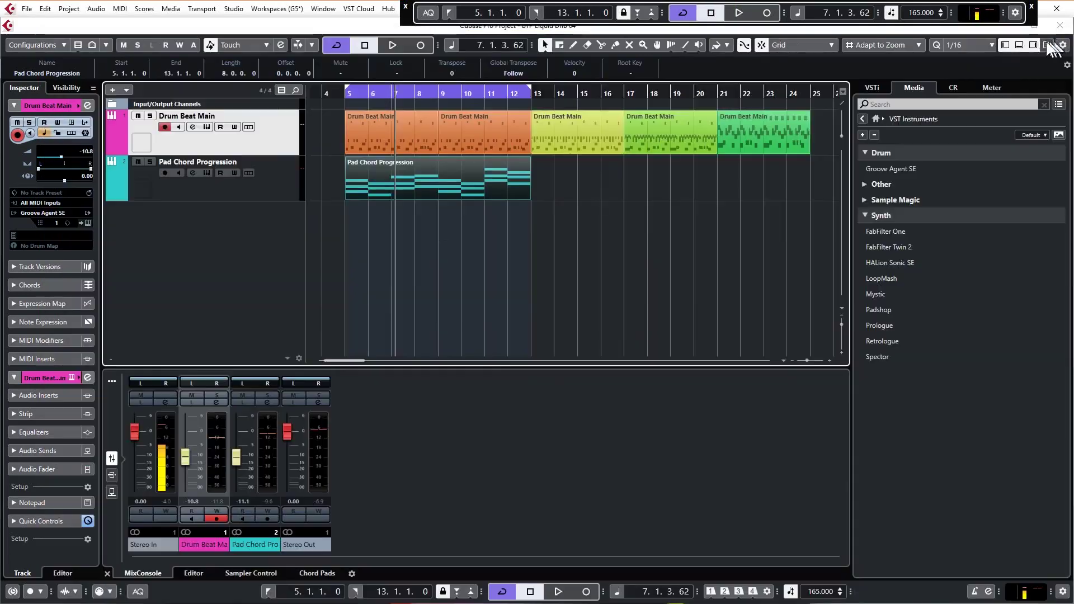
click(1059, 39)
key(ctrl+e)
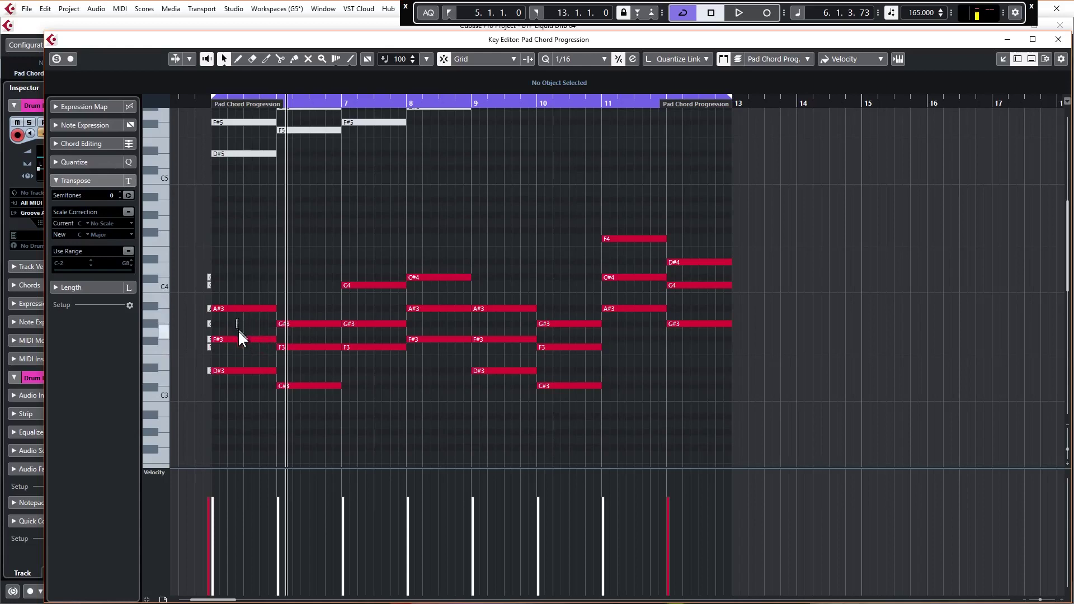
Raise the middle note of each low chord in bars 5–12 one octave, then play from bar 5
click(258, 339)
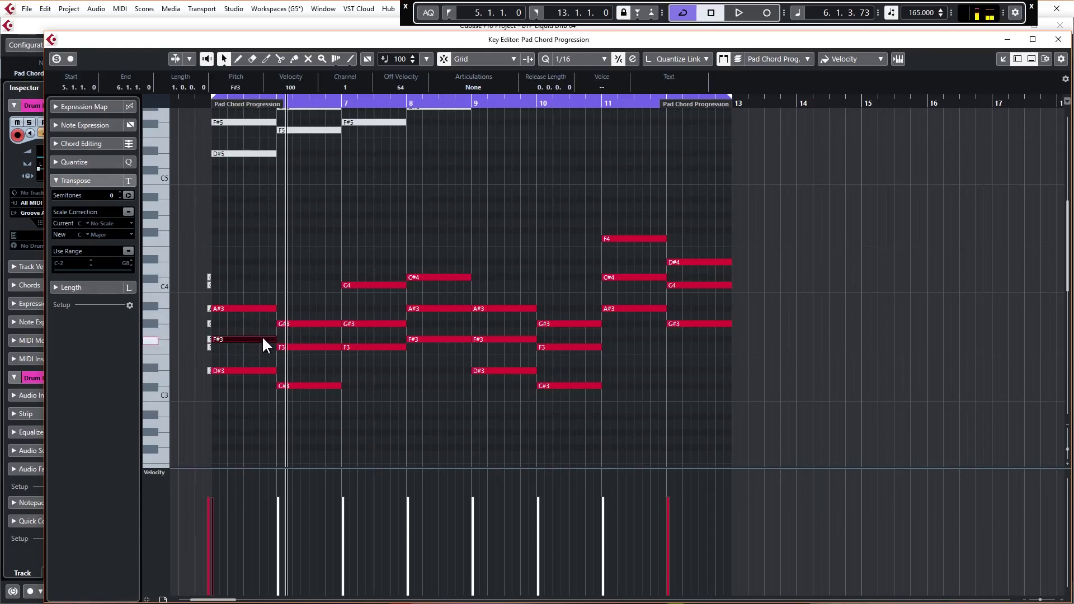
shift+click(310, 347)
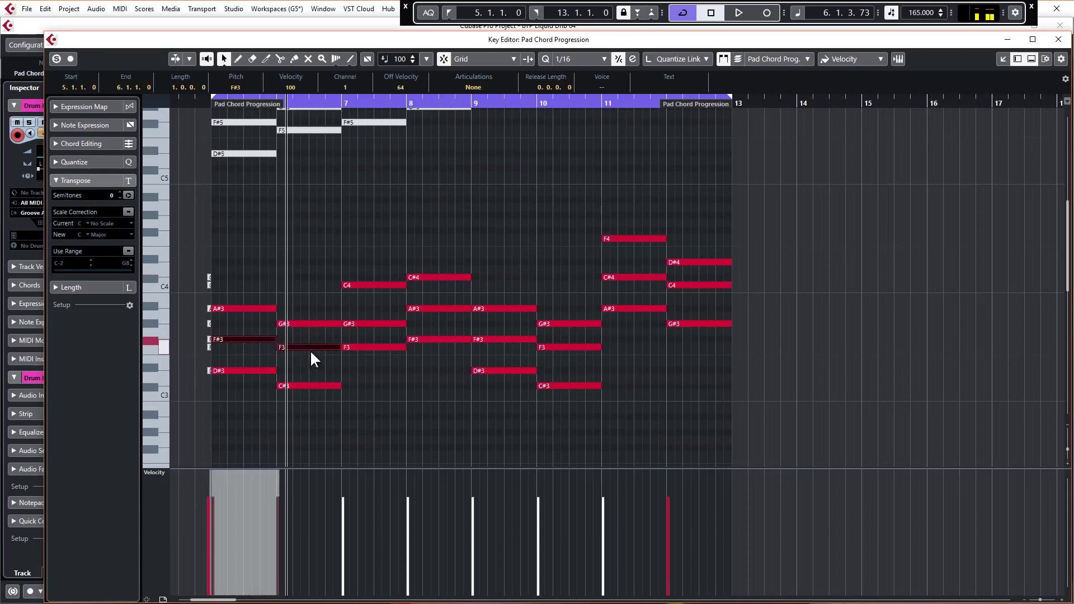
shift+click(367, 323)
shift+click(435, 309)
shift+click(494, 338)
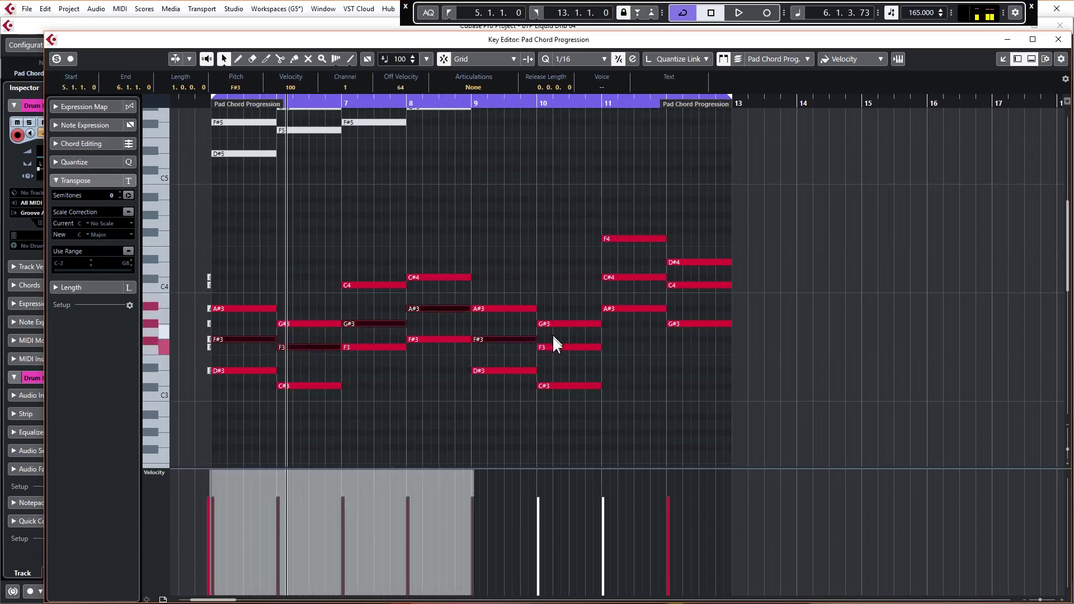
shift+click(554, 346)
shift+click(621, 278)
shift+click(689, 284)
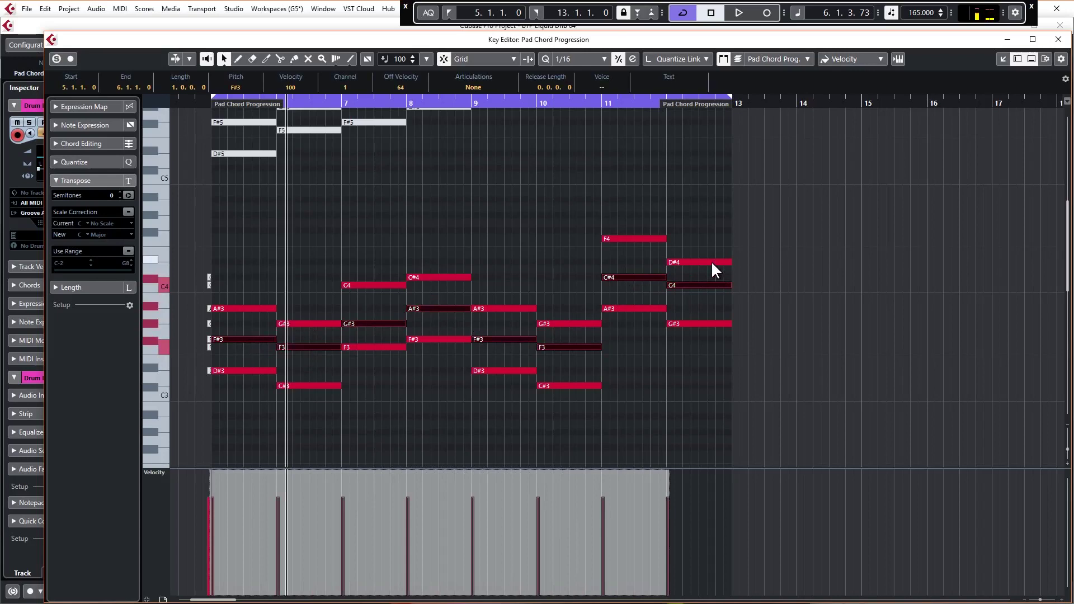
key(shift+Up)
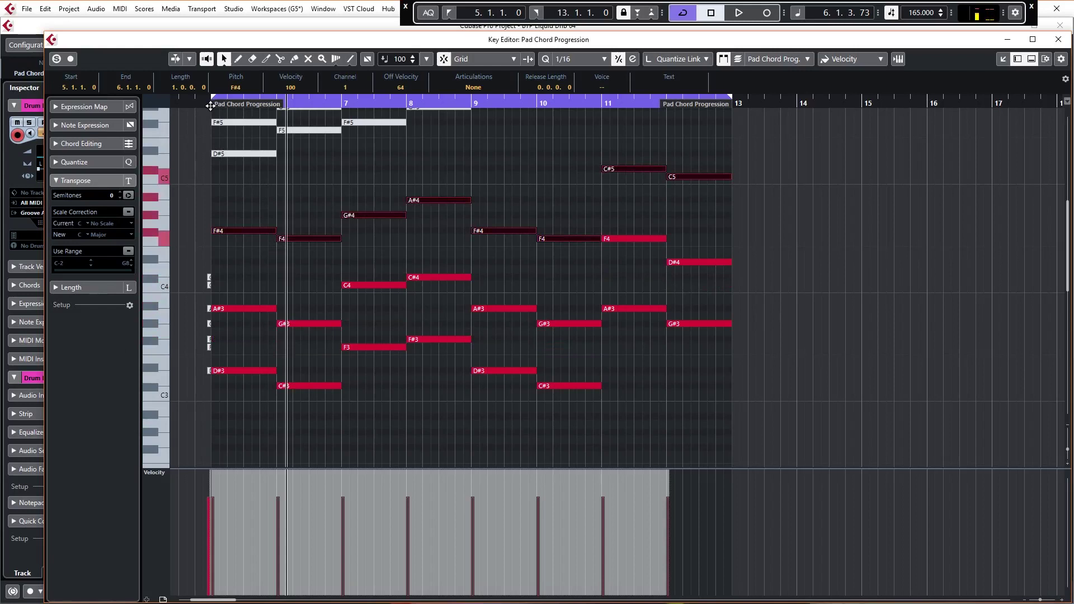
key(KP_0)
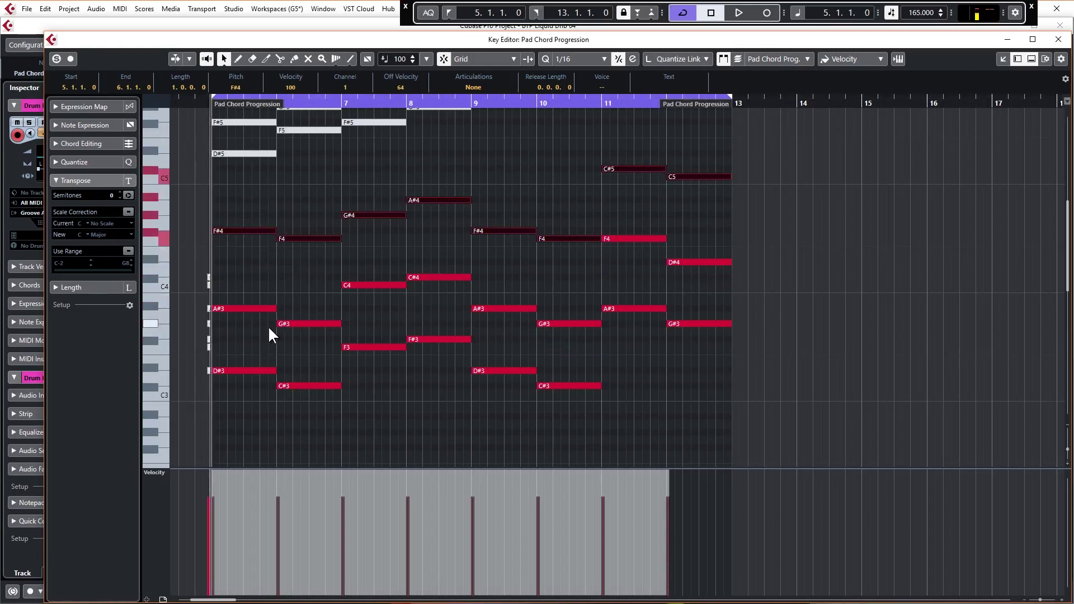
key(space)
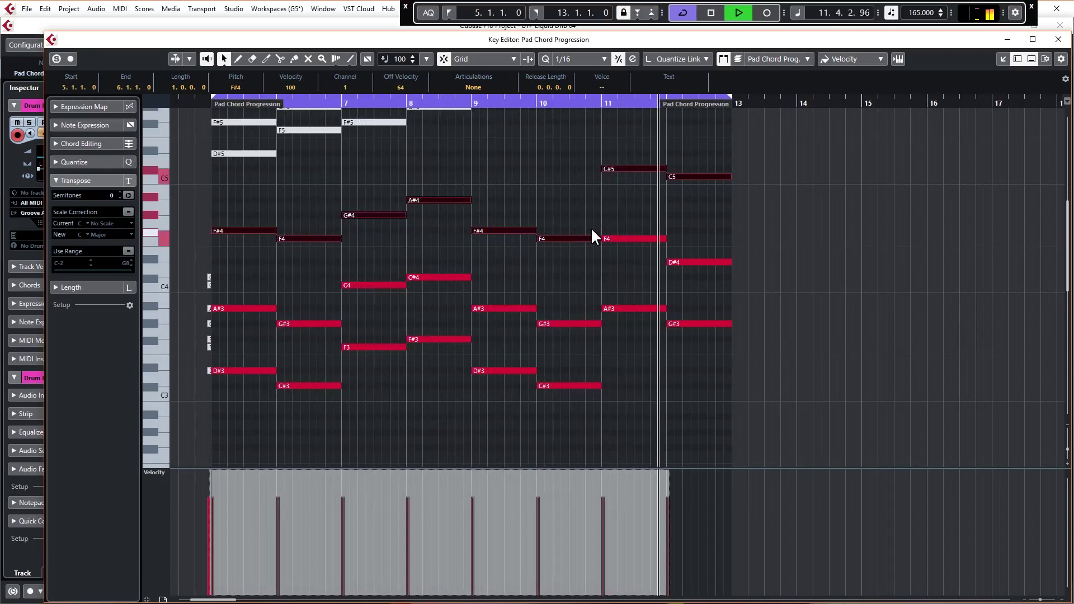
Stop playback, deselect the notes and close the Key Editor
key(space)
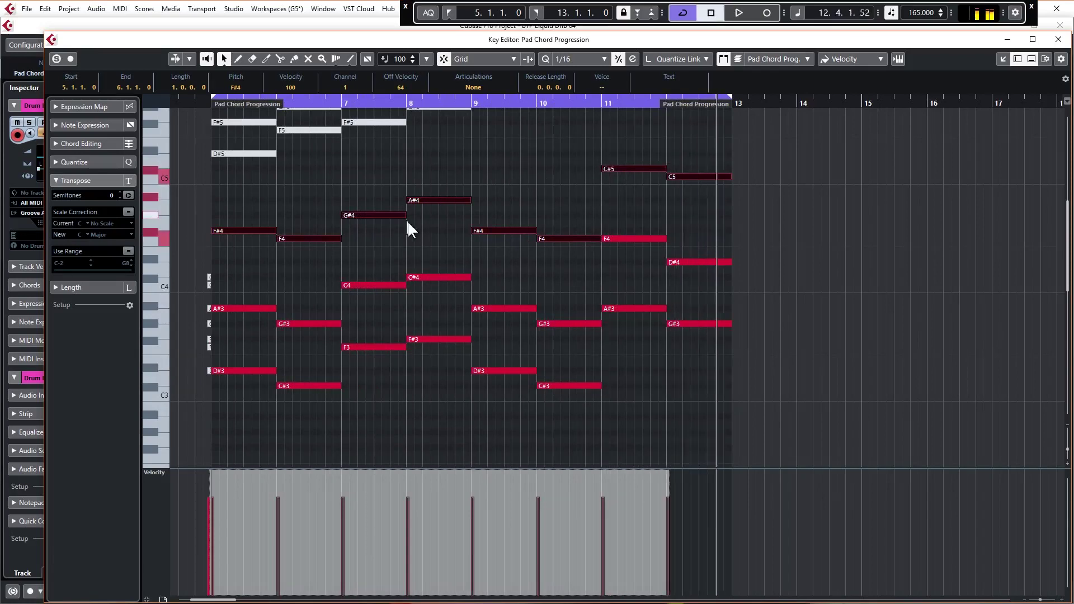
click(415, 257)
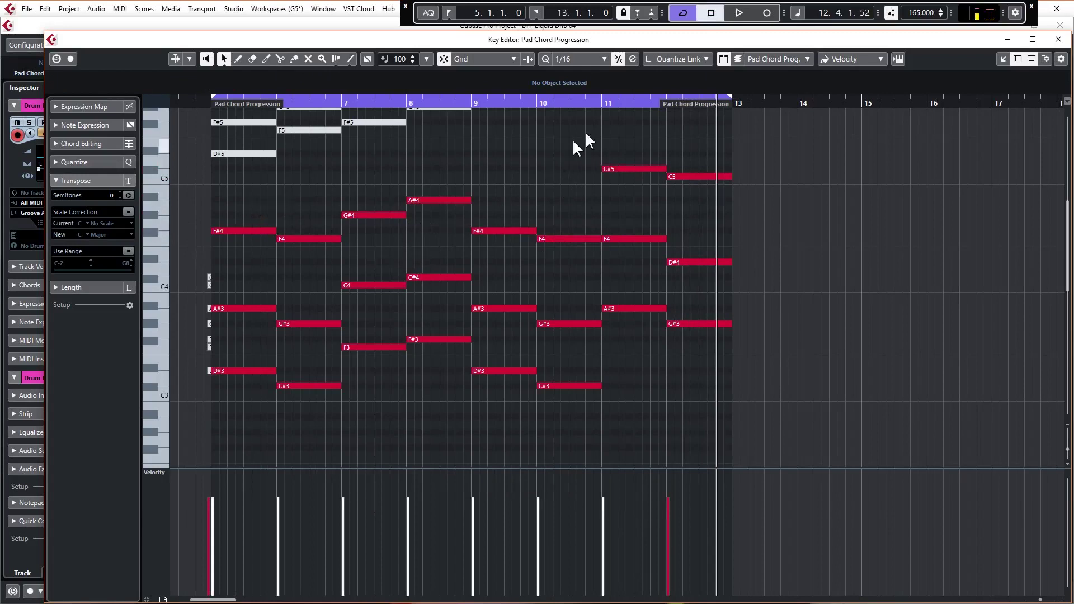
click(1058, 39)
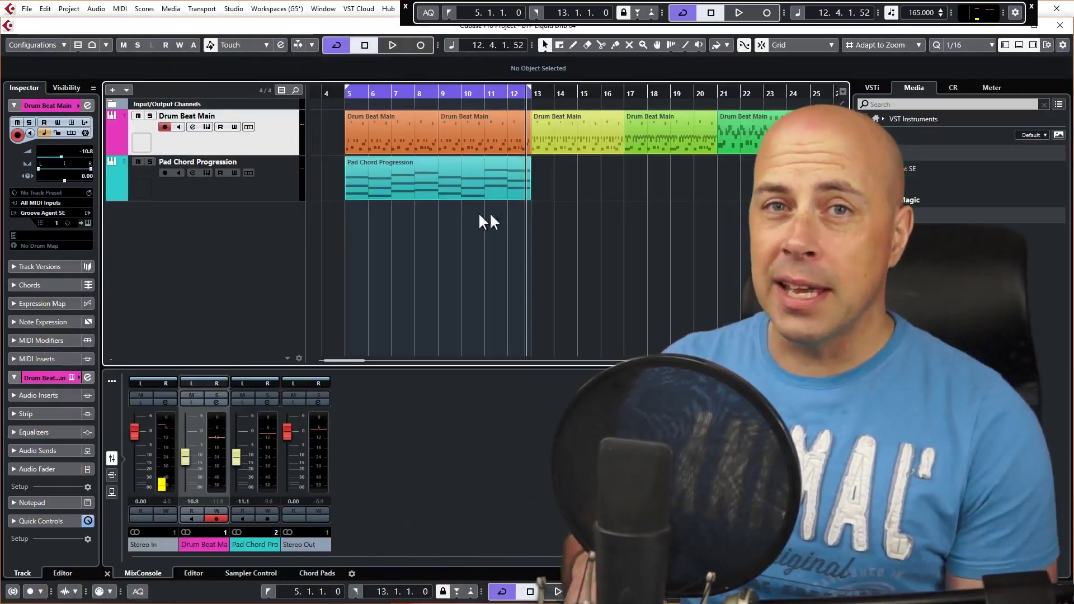
click(345, 94)
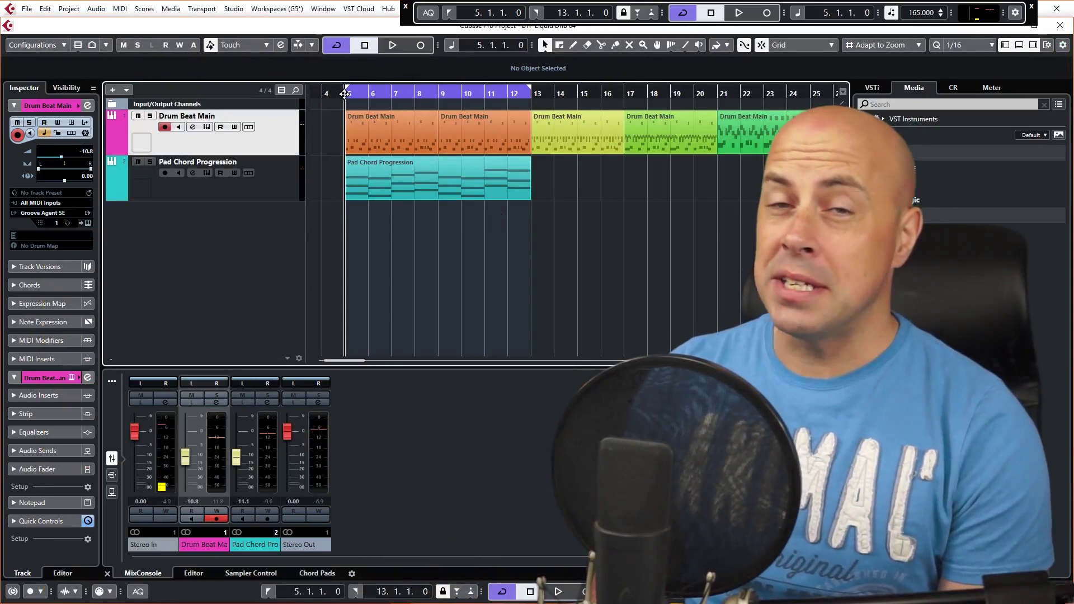